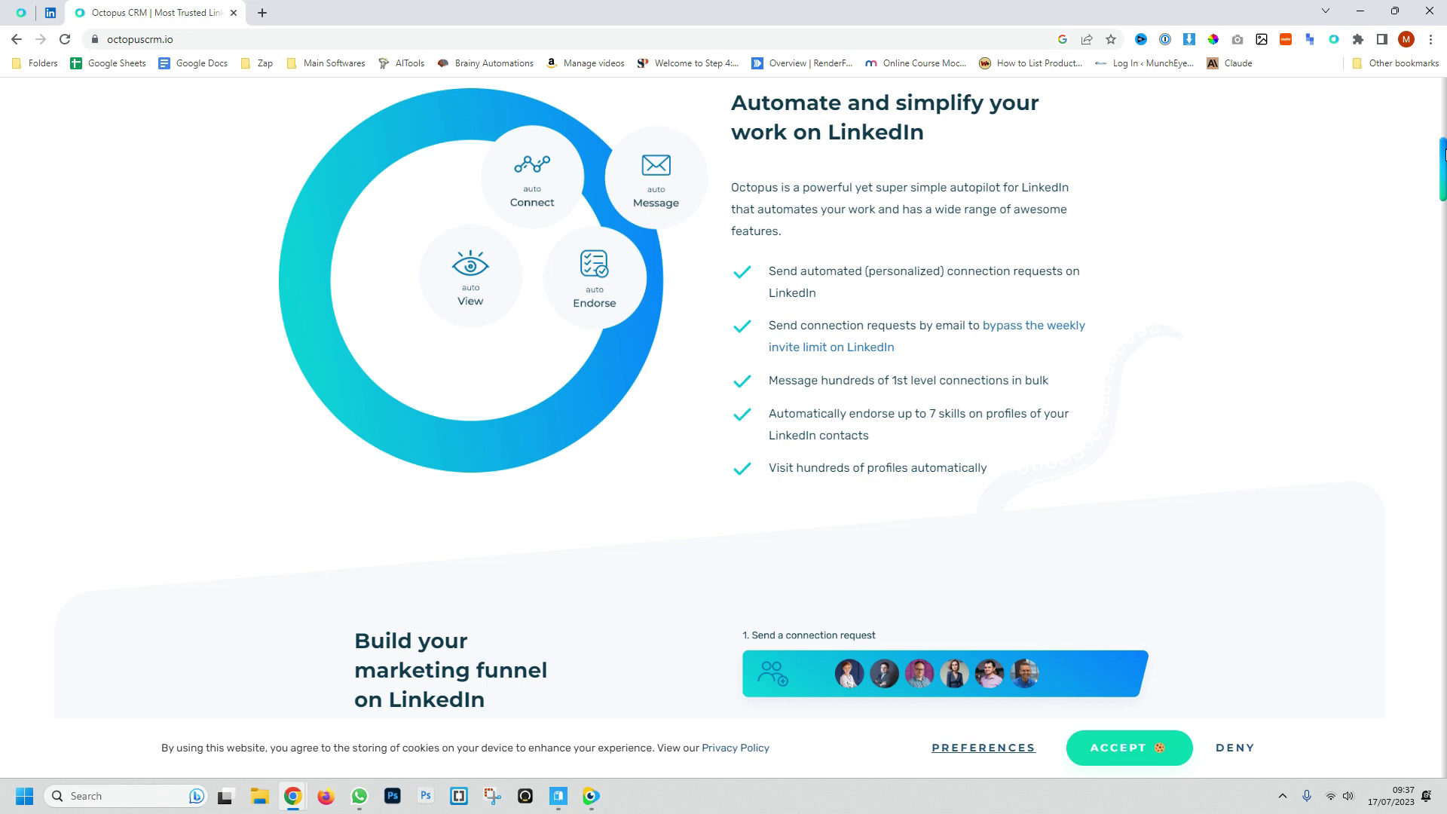
Confirm the Octopus extension is already installed in the Chrome Web Store, then close the Octopus tabs
{"action": "left_click_drag", "start_coordinate": [1444, 154], "coordinate": [1444, 403]}
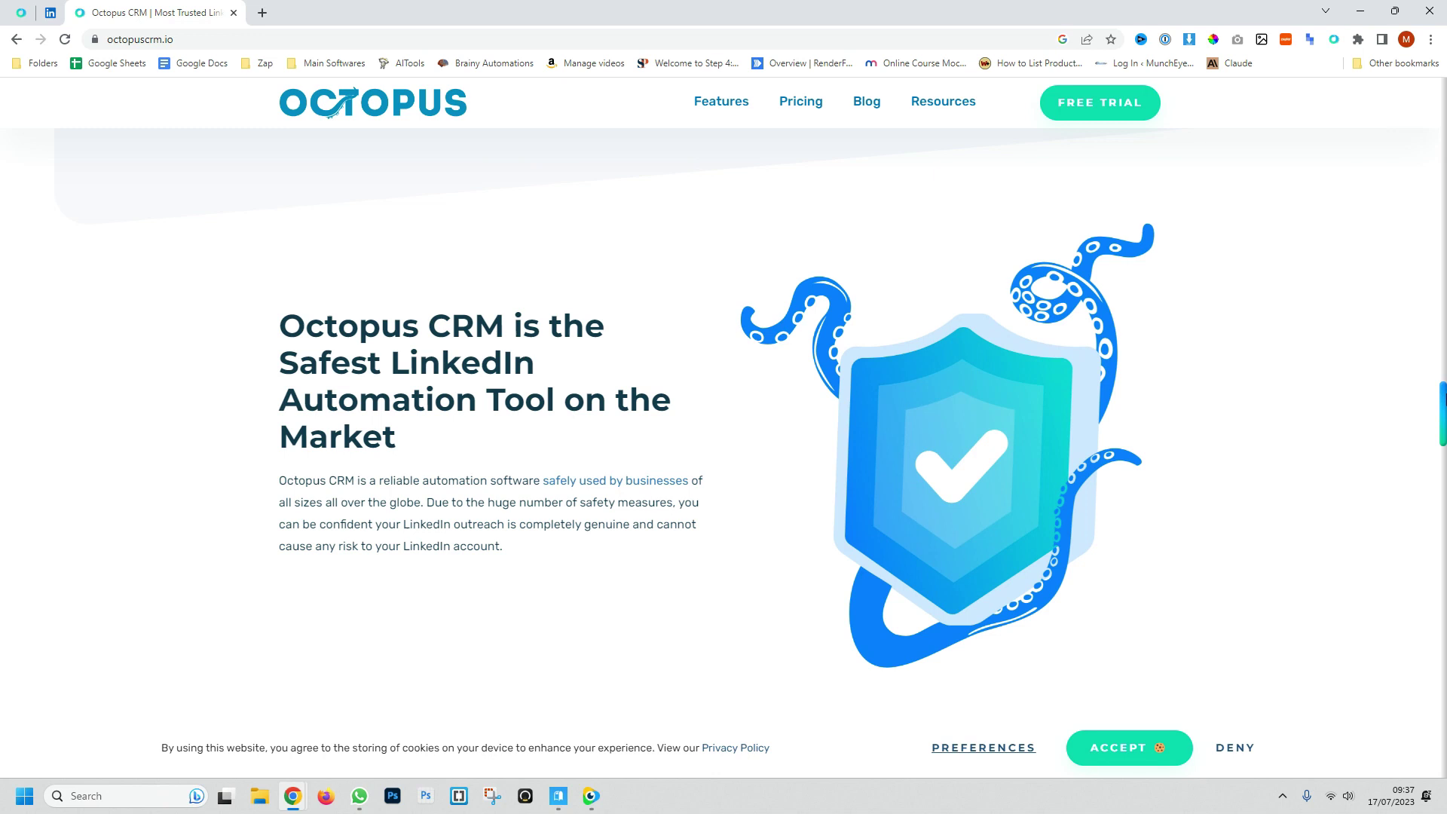
{"action": "left_click_drag", "start_coordinate": [1444, 403], "coordinate": [1444, 456]}
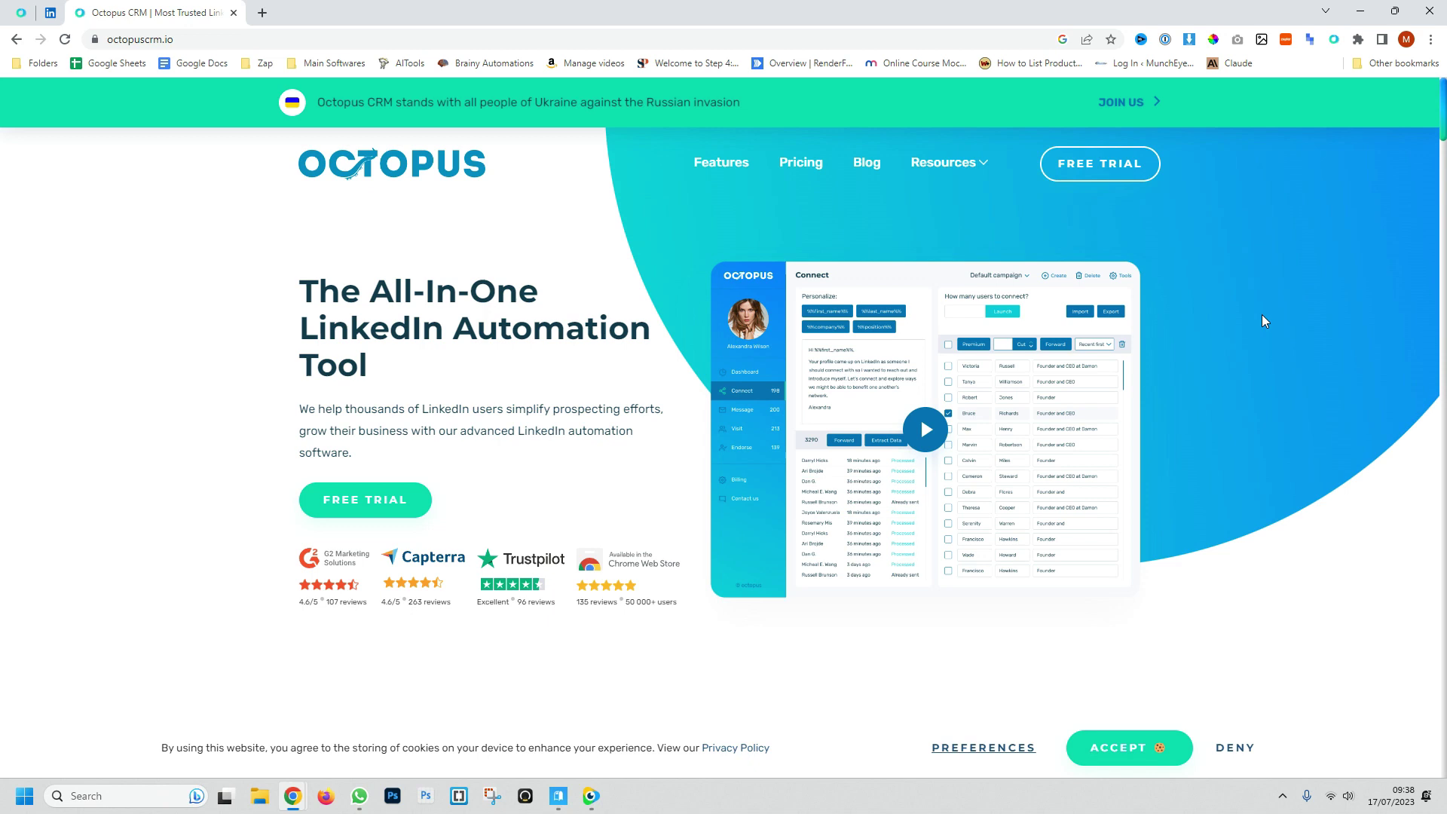
{"action": "left_click", "coordinate": [1112, 170]}
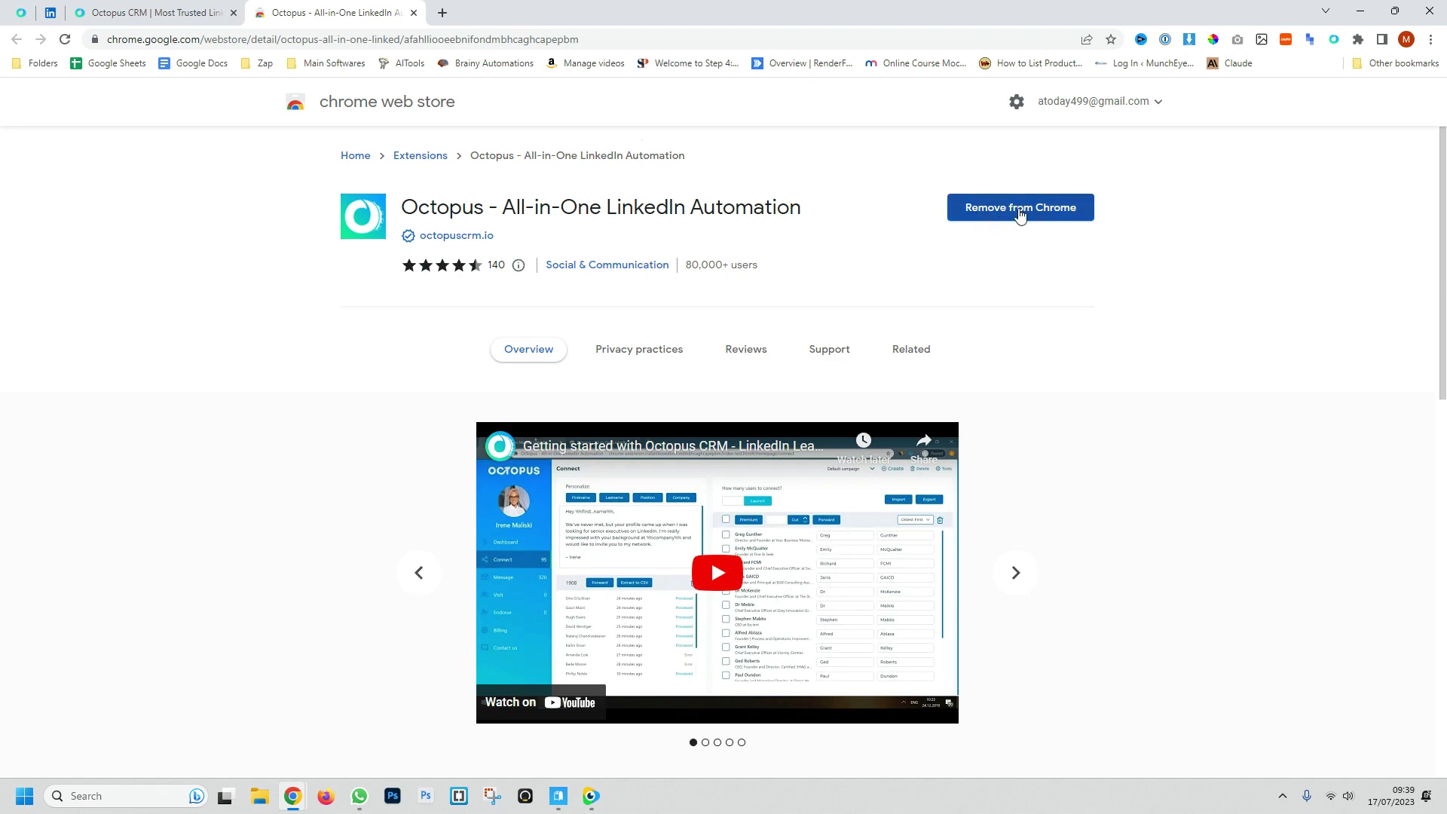
{"action": "key", "text": "ctrl+w"}
{"action": "key", "text": "ctrl+w"}
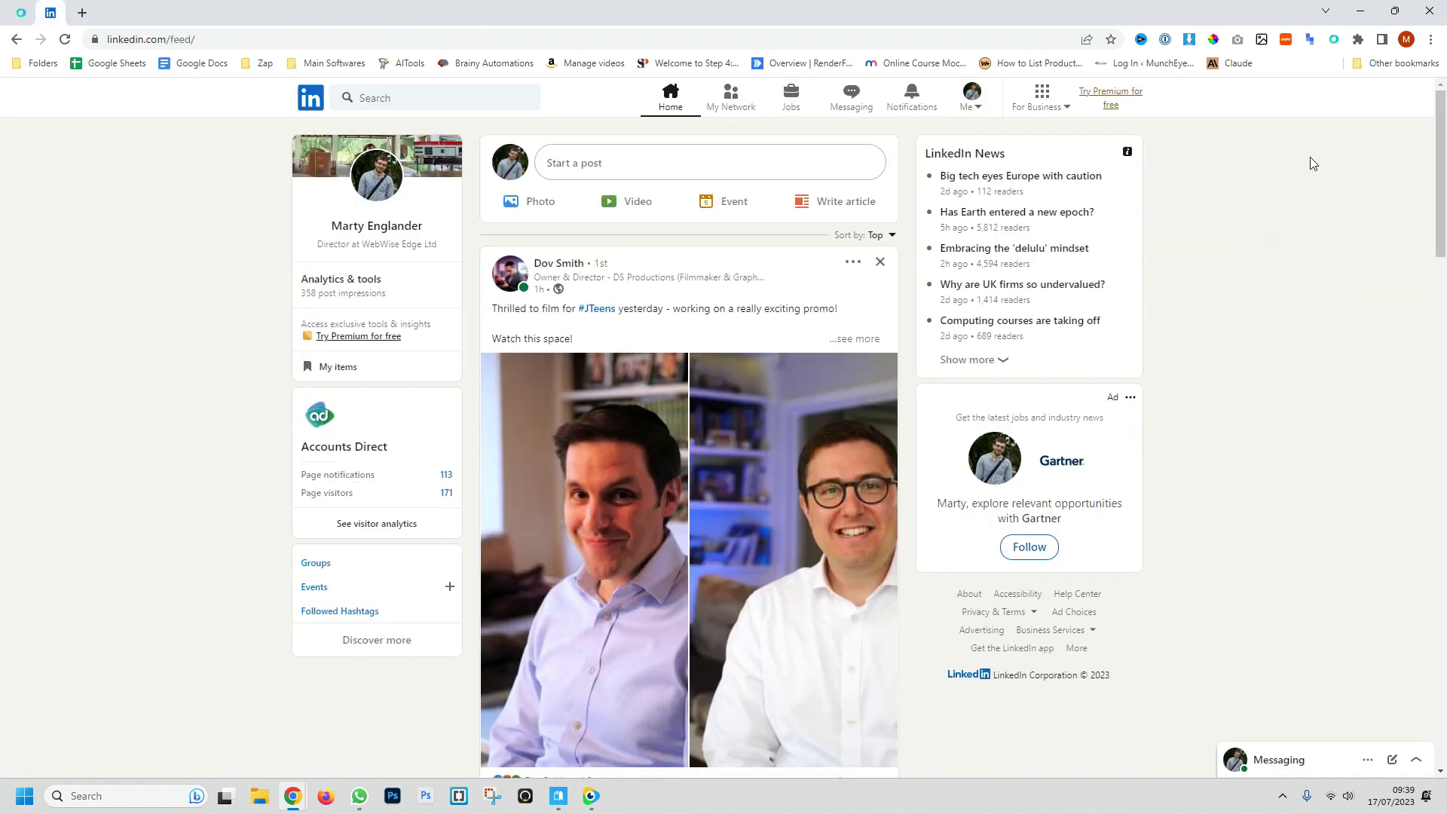
Open Octopus CRM from the toolbar extension popup, landing on the empty Endorse page
{"action": "left_click", "coordinate": [1333, 39]}
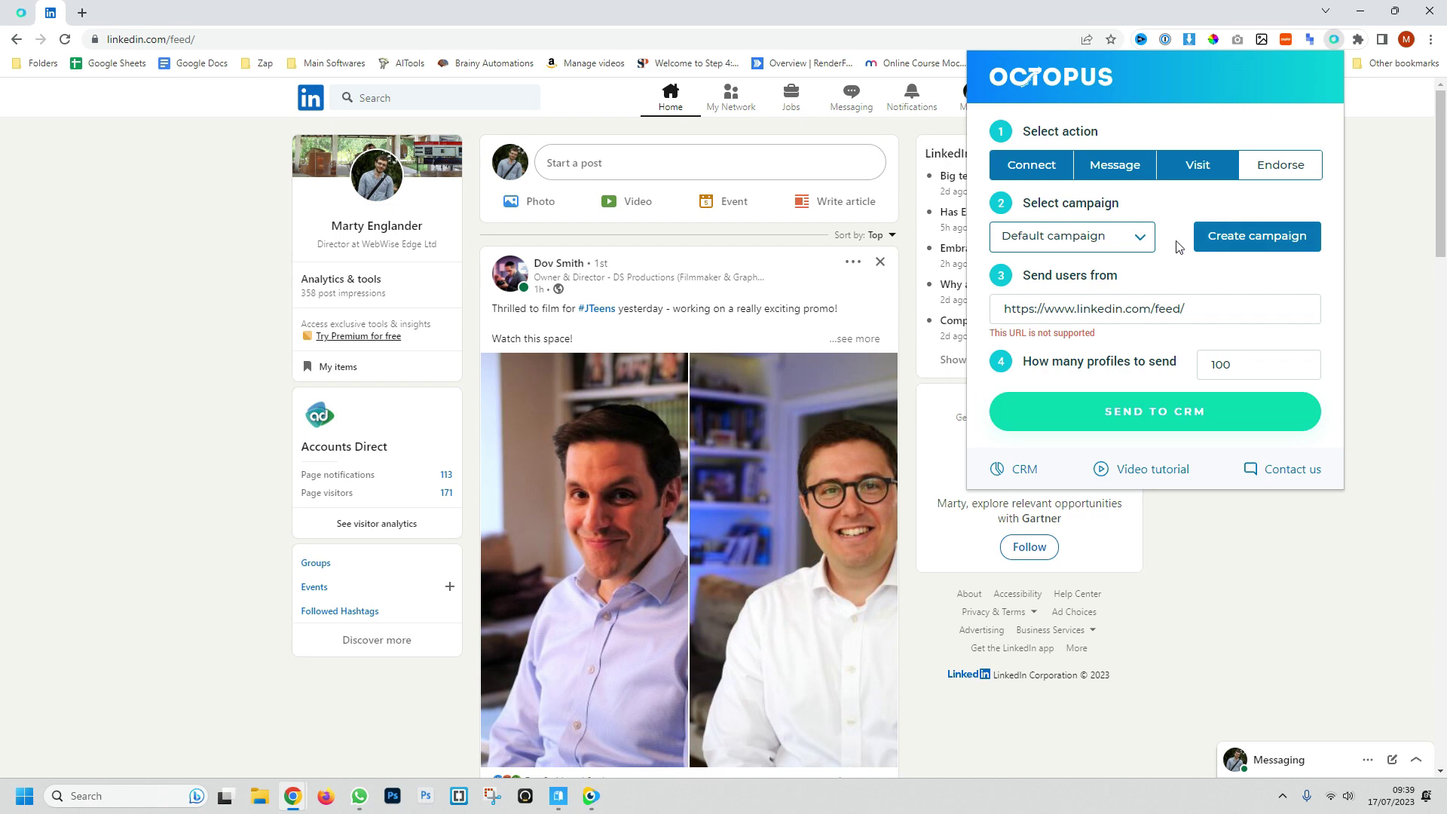
{"action": "left_click", "coordinate": [1025, 470]}
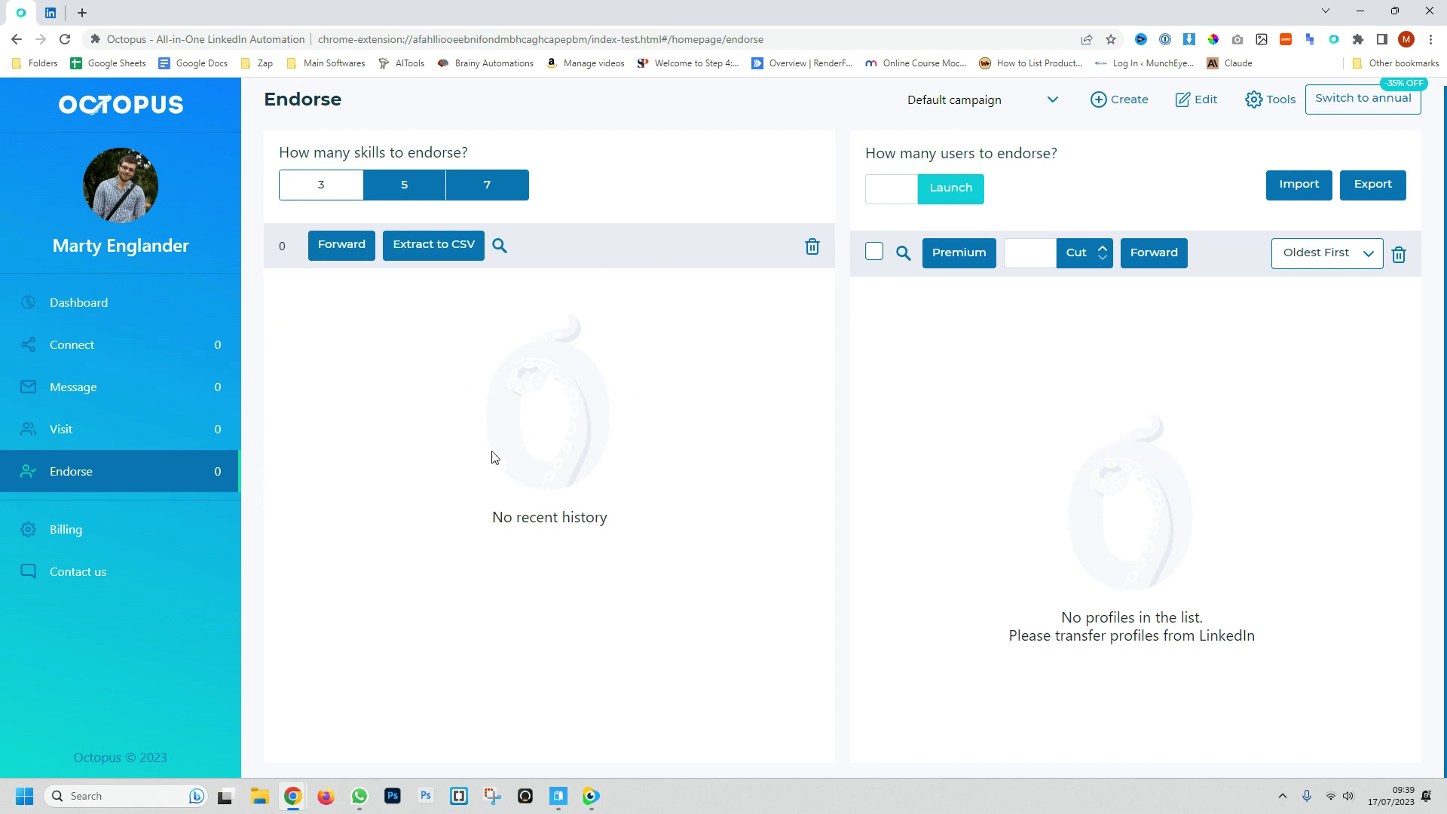
Look at the Contact us page, then check the Dashboard's campaign performance dropdown
{"action": "left_click", "coordinate": [1333, 39]}
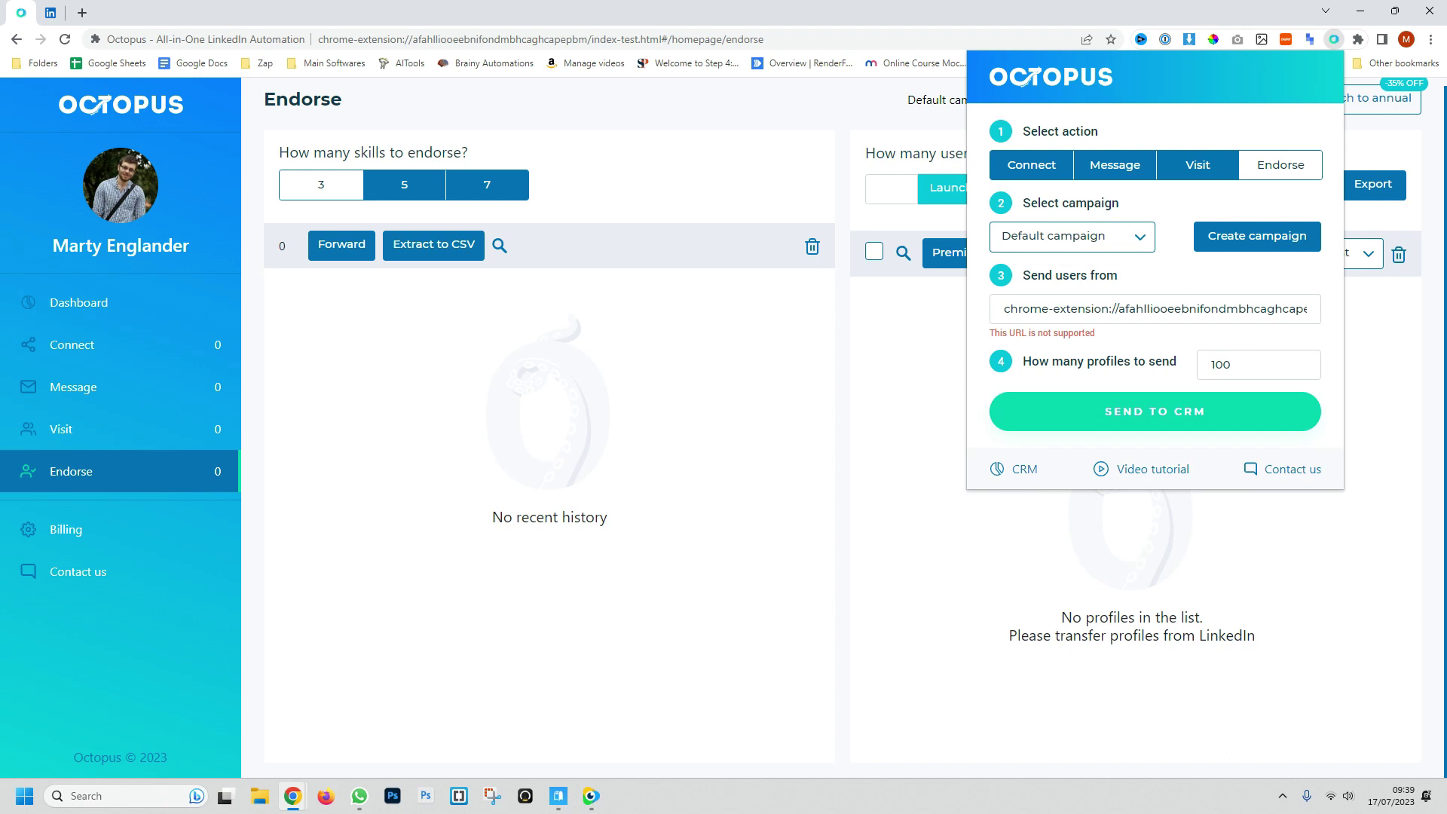
{"action": "left_click", "coordinate": [356, 544]}
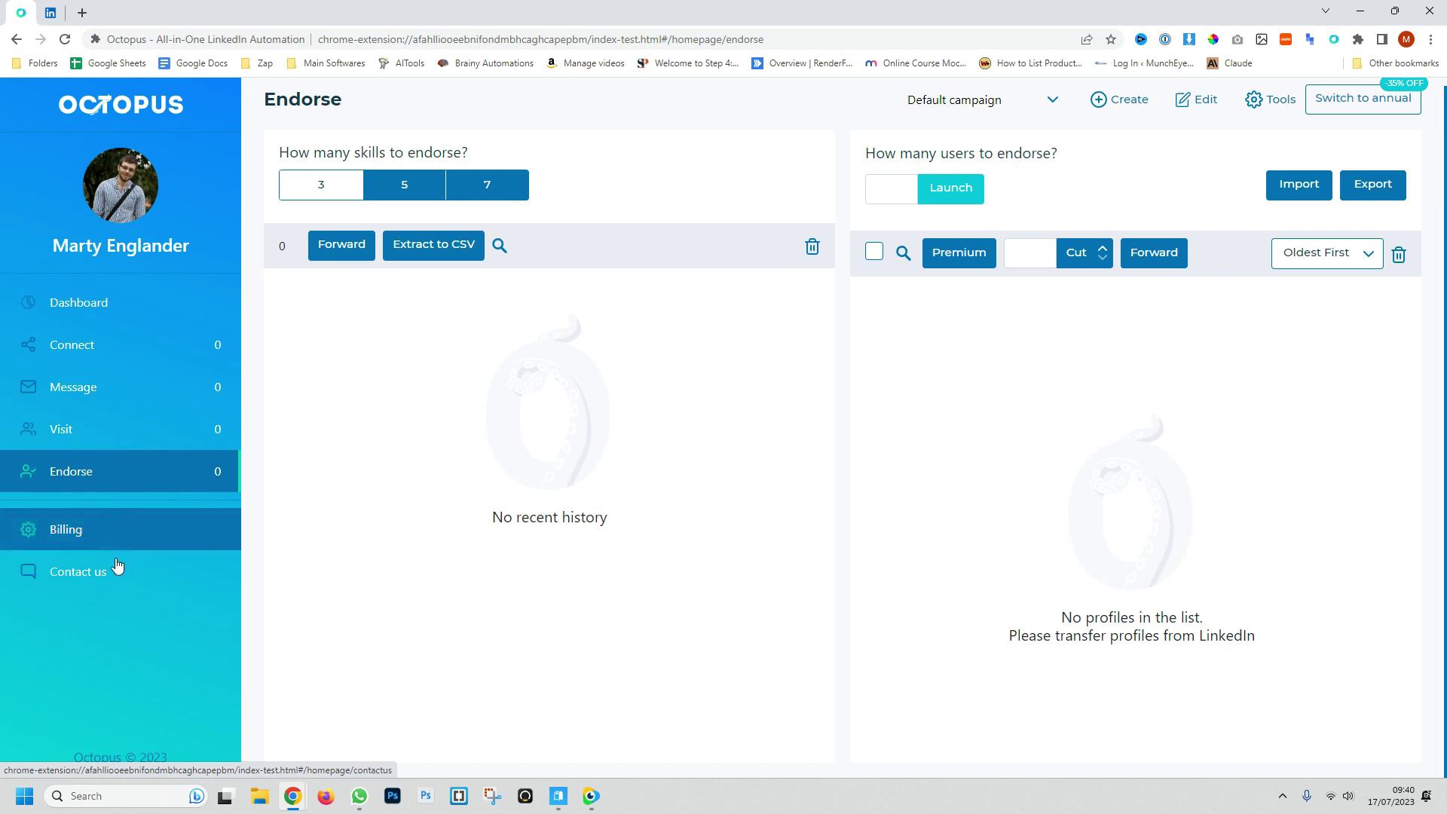
{"action": "left_click", "coordinate": [113, 571]}
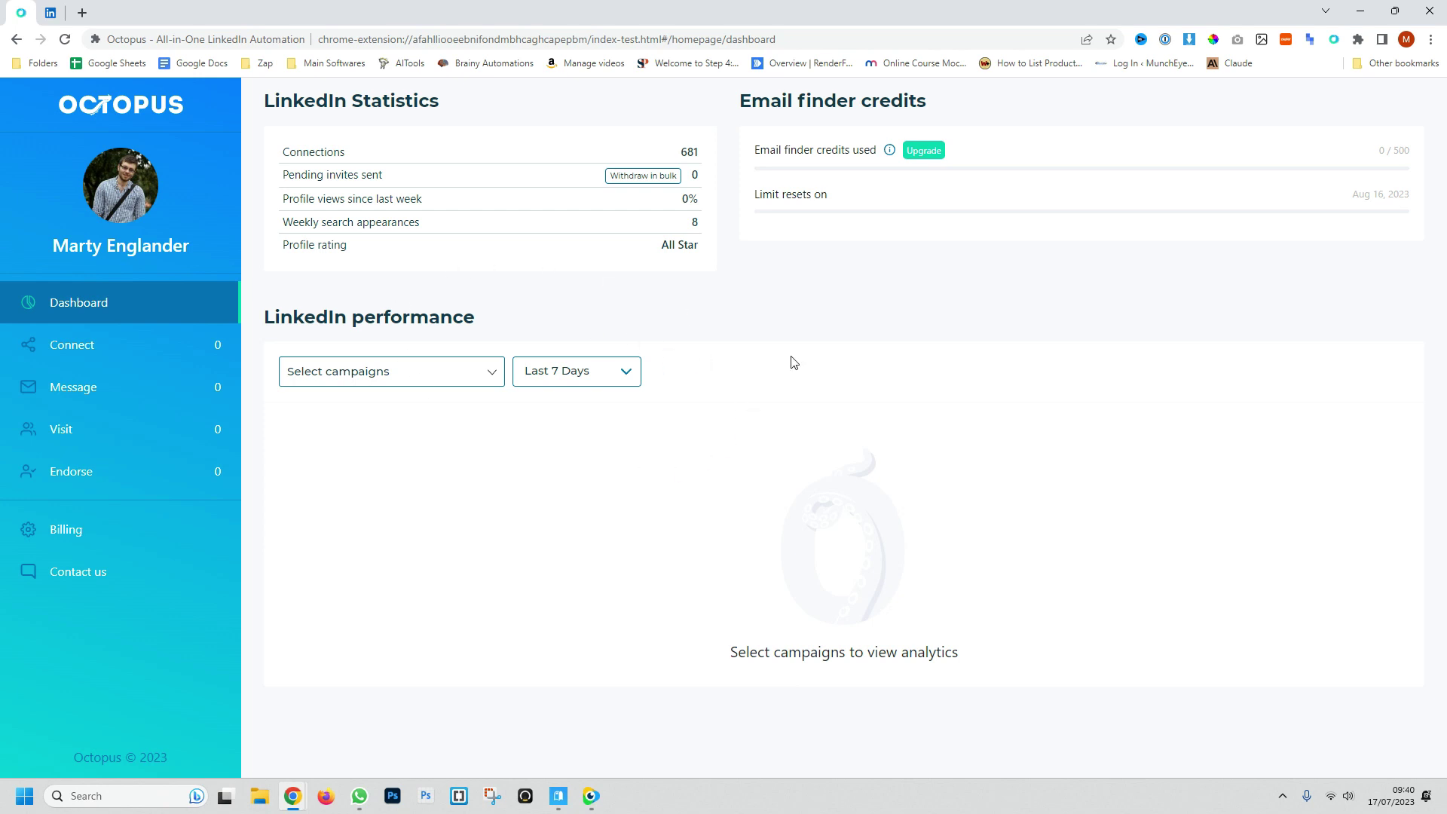
{"action": "left_click", "coordinate": [434, 374]}
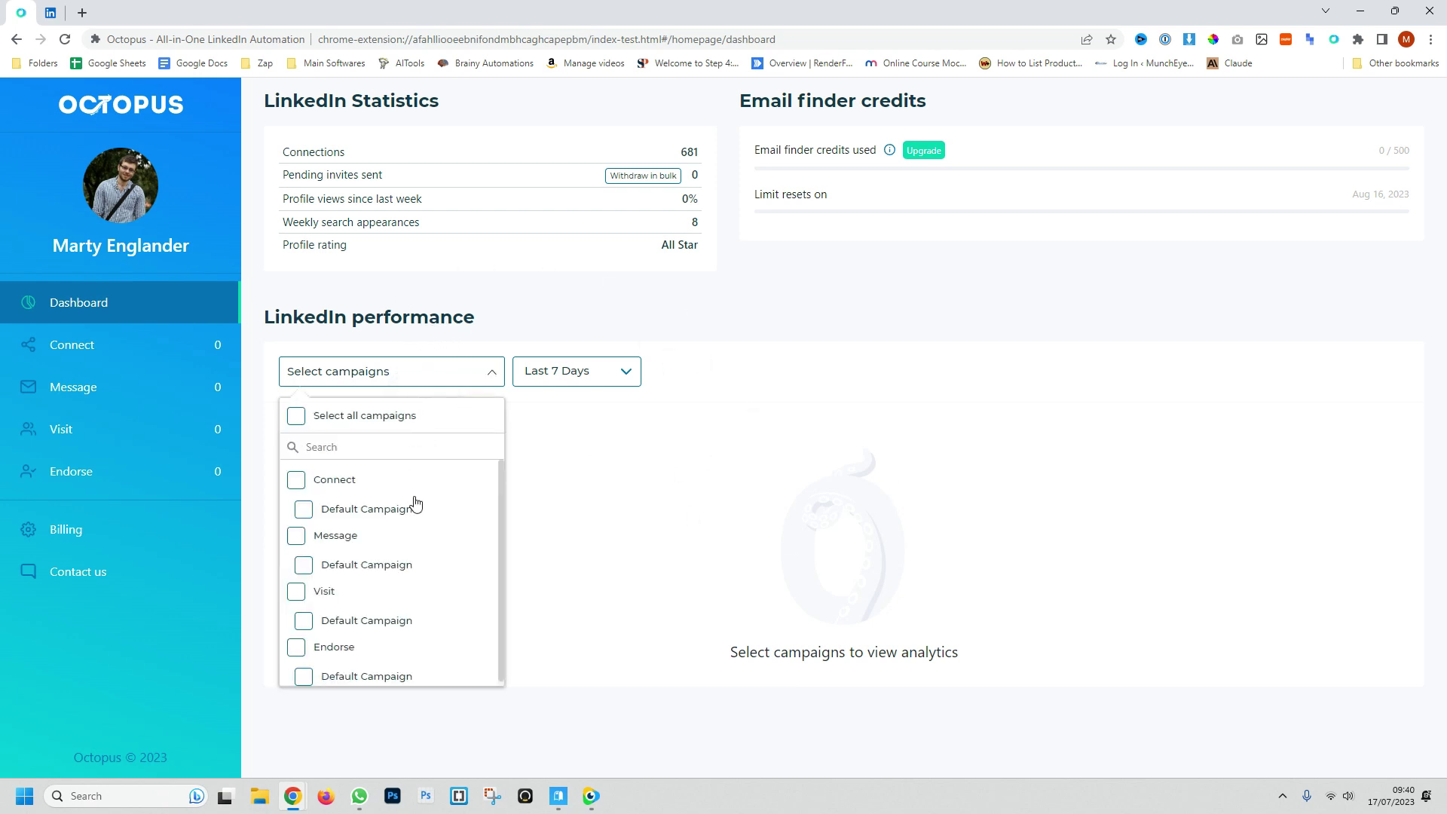
{"action": "left_click", "coordinate": [623, 468]}
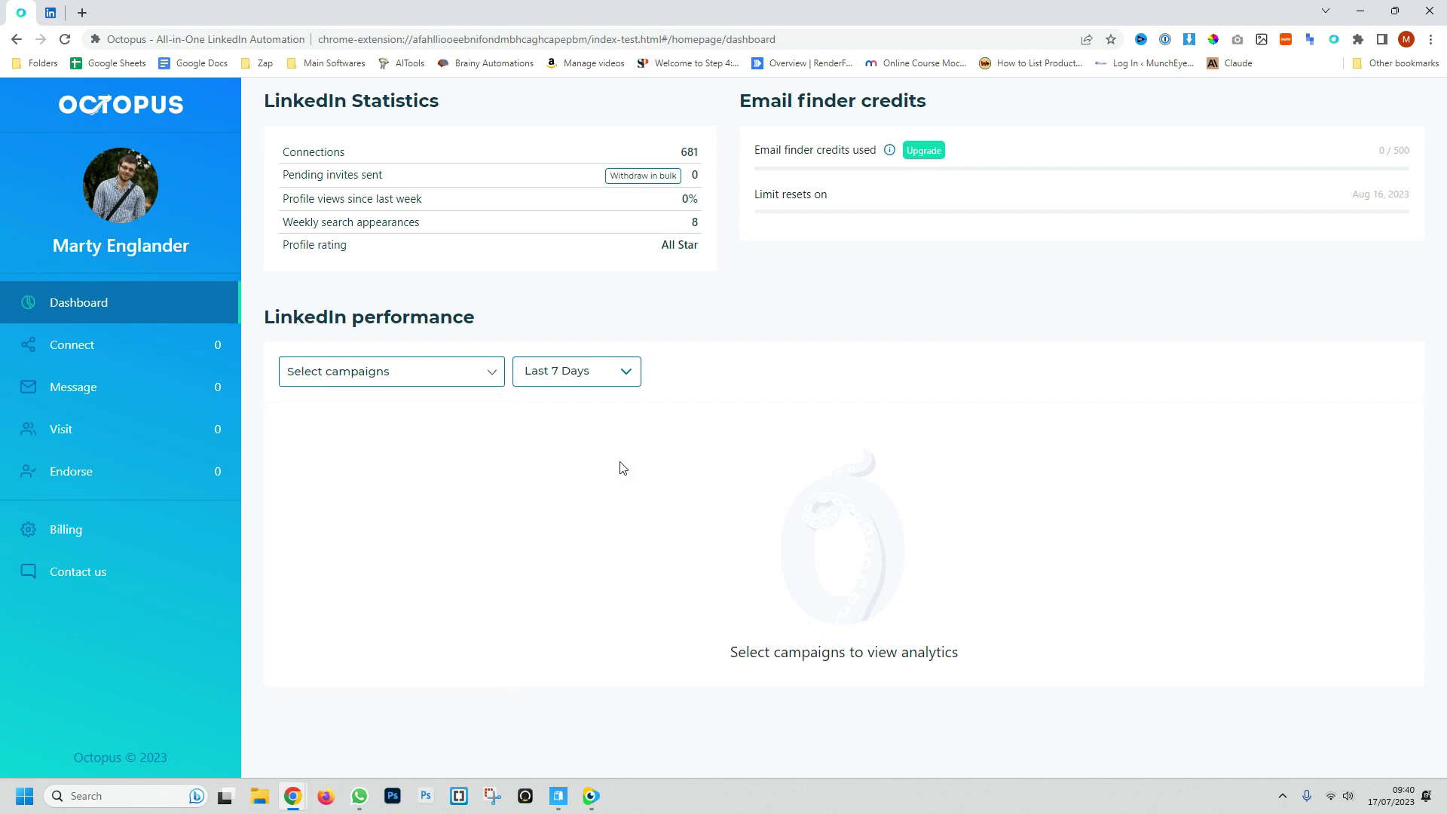
In the Octopus popup, choose the Connect action and create a new 'Director' campaign
{"action": "key", "text": "ctrl+Tab"}
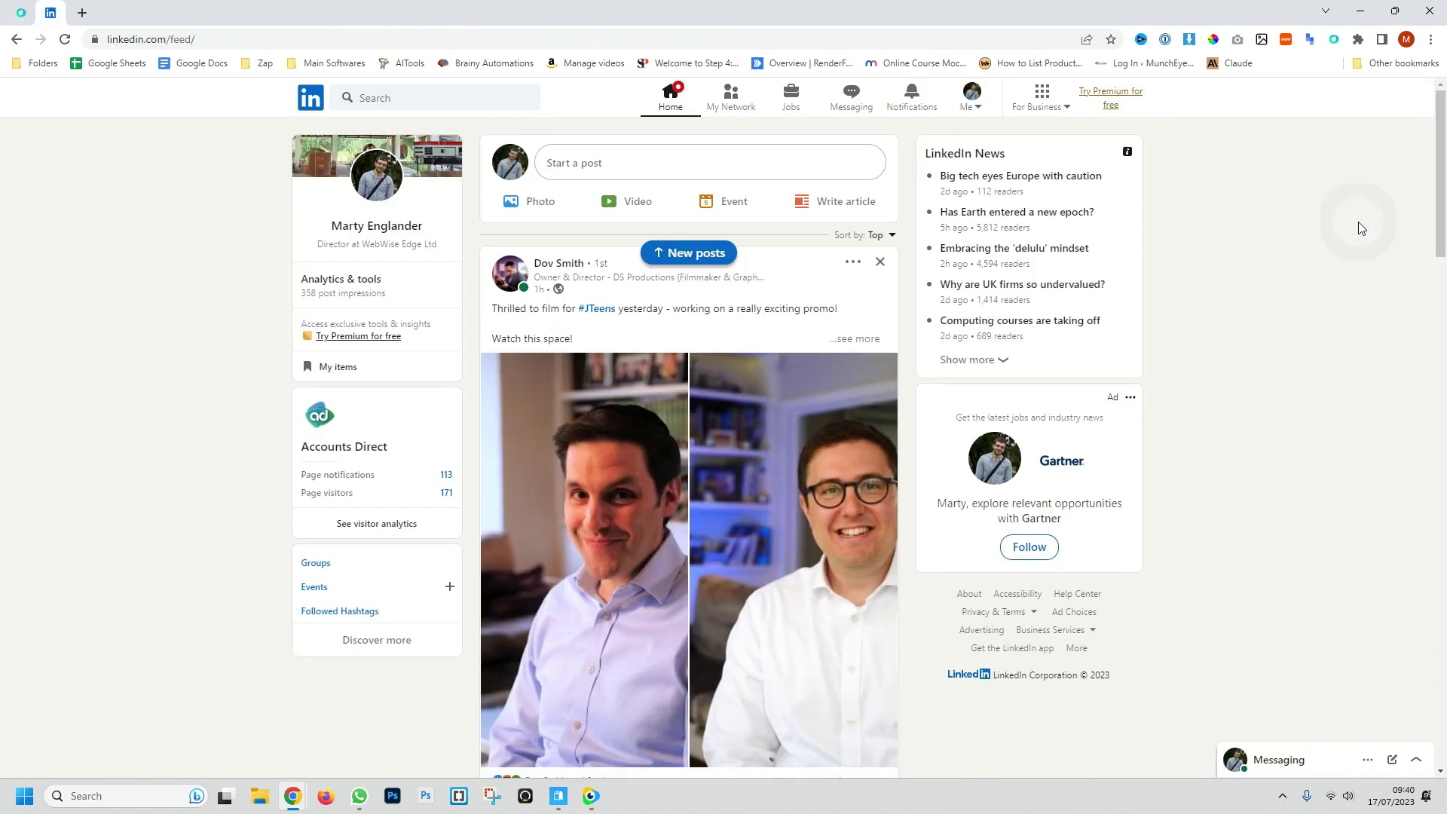
{"action": "left_click", "coordinate": [1332, 41]}
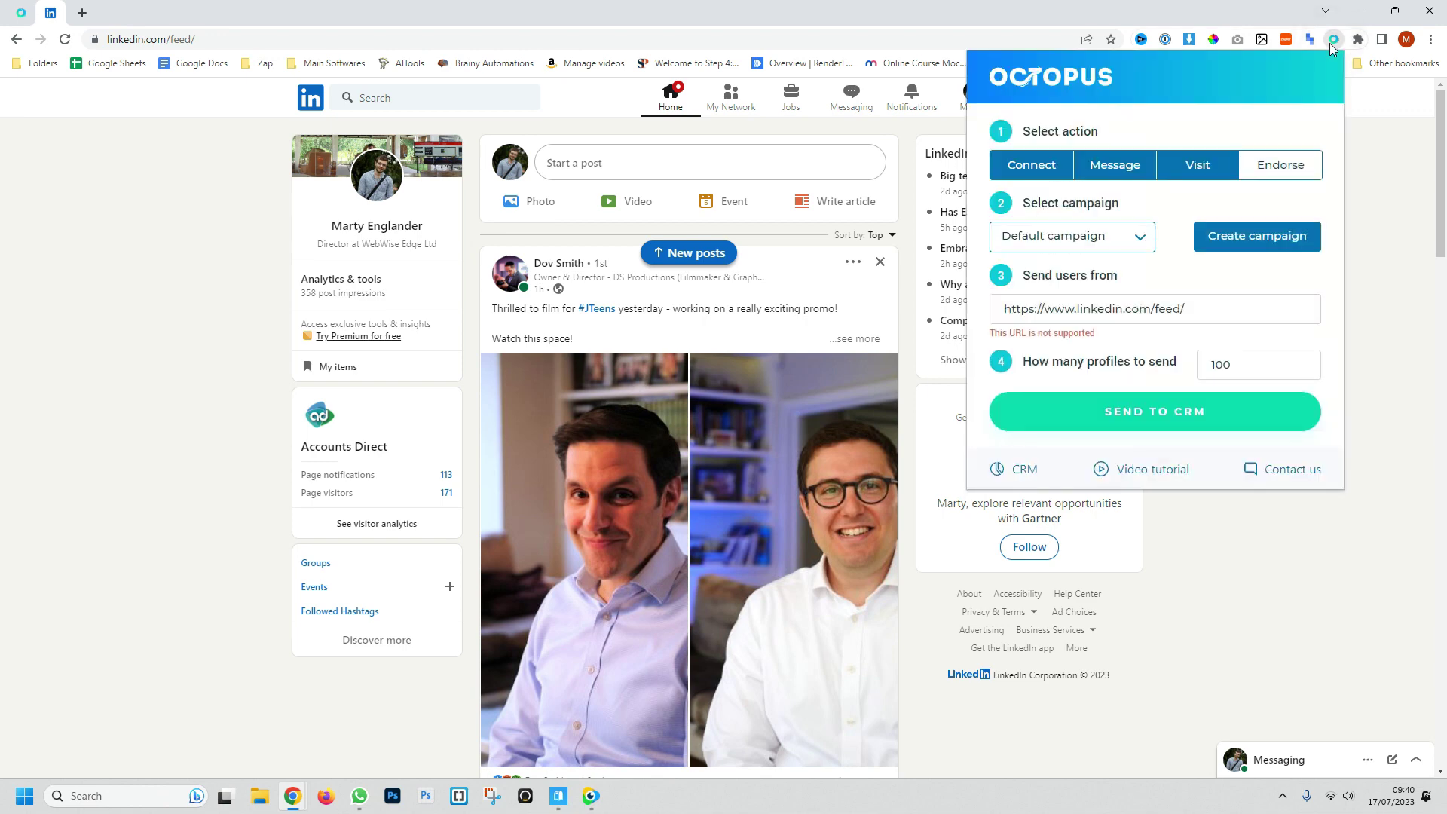
{"action": "left_click", "coordinate": [1039, 168]}
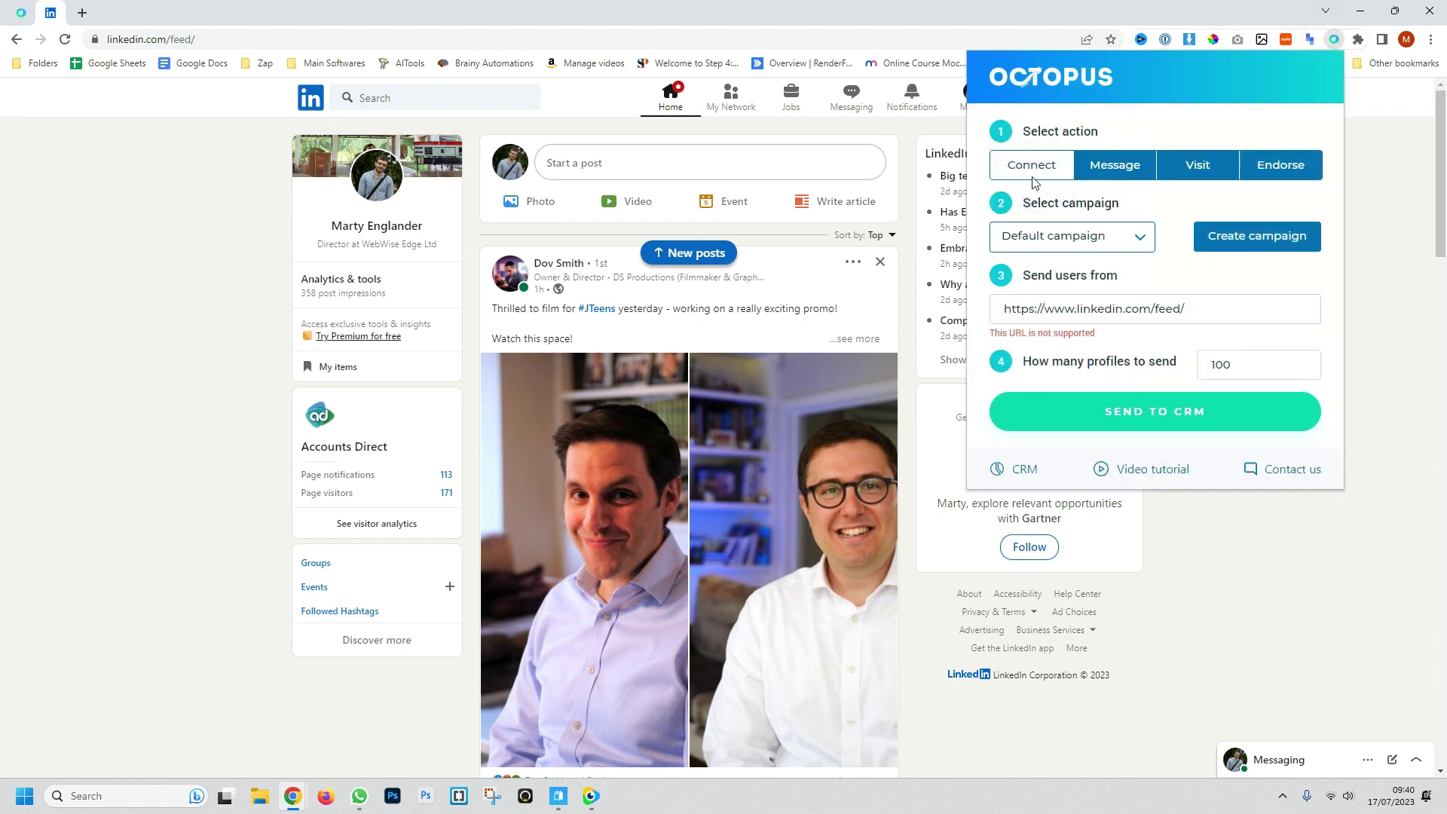
{"action": "left_click", "coordinate": [1093, 237]}
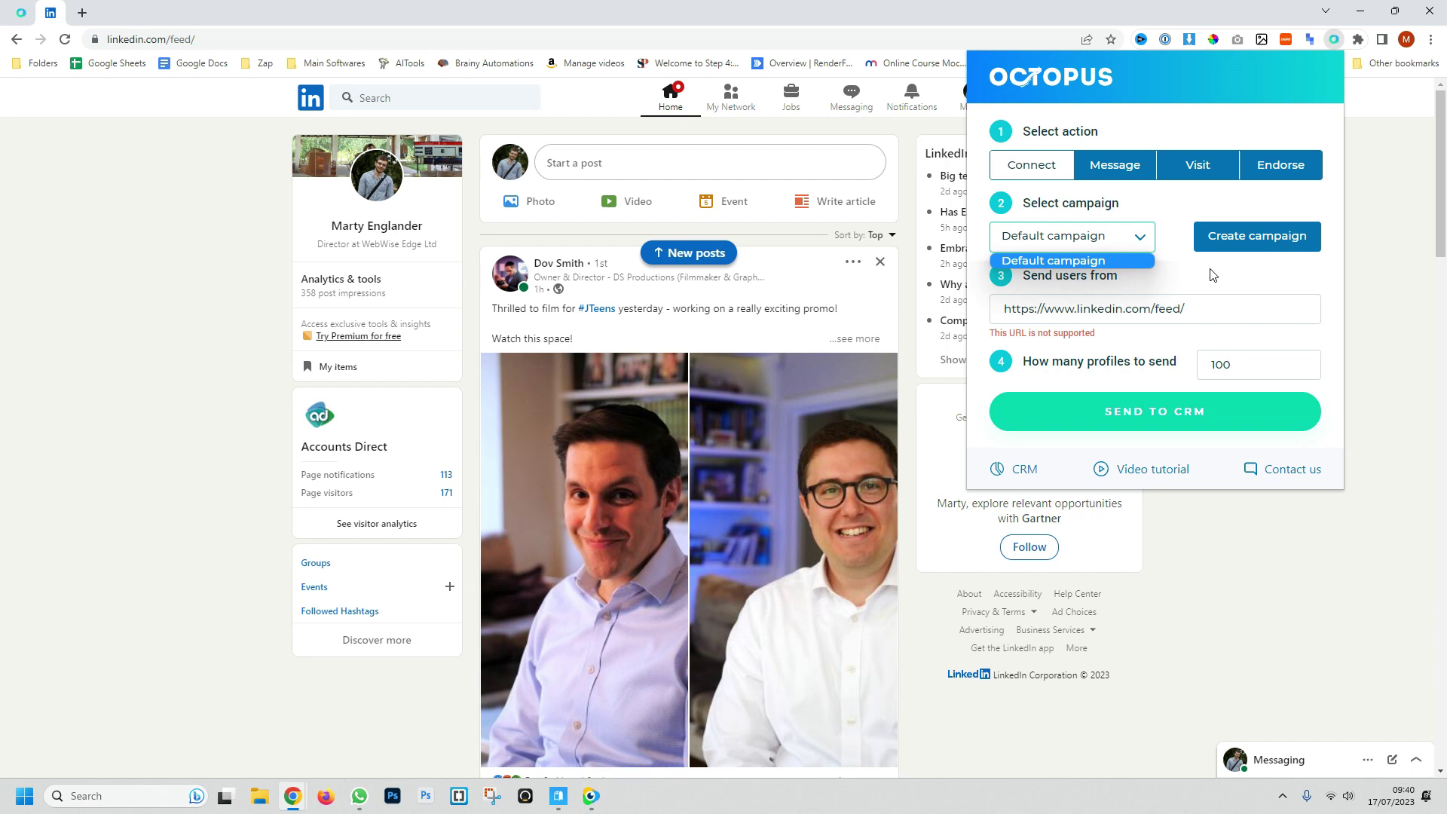
{"action": "left_click", "coordinate": [1223, 243]}
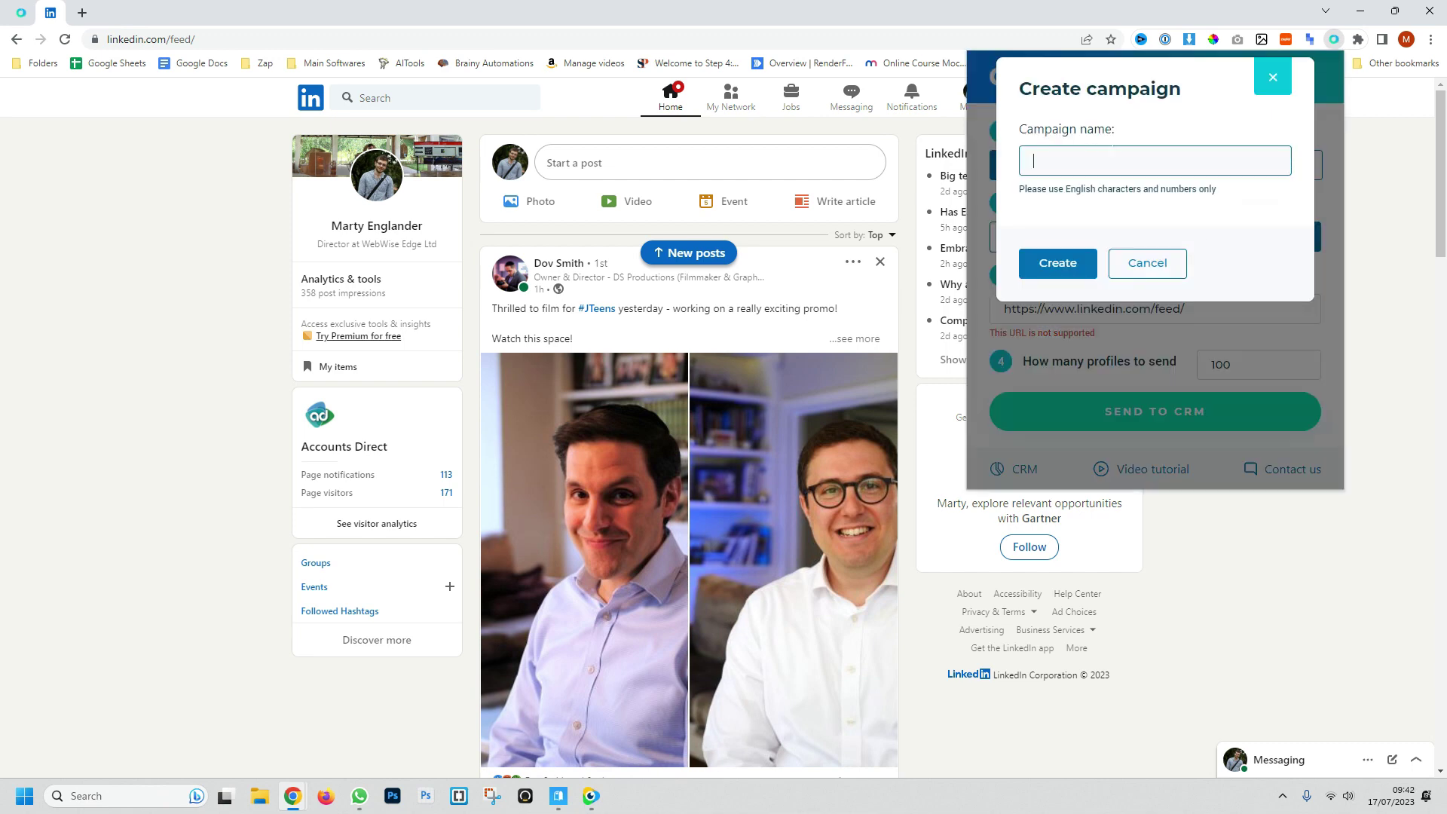
{"action": "type", "text": "Plumbers"}
{"action": "left_click", "coordinate": [1095, 265]}
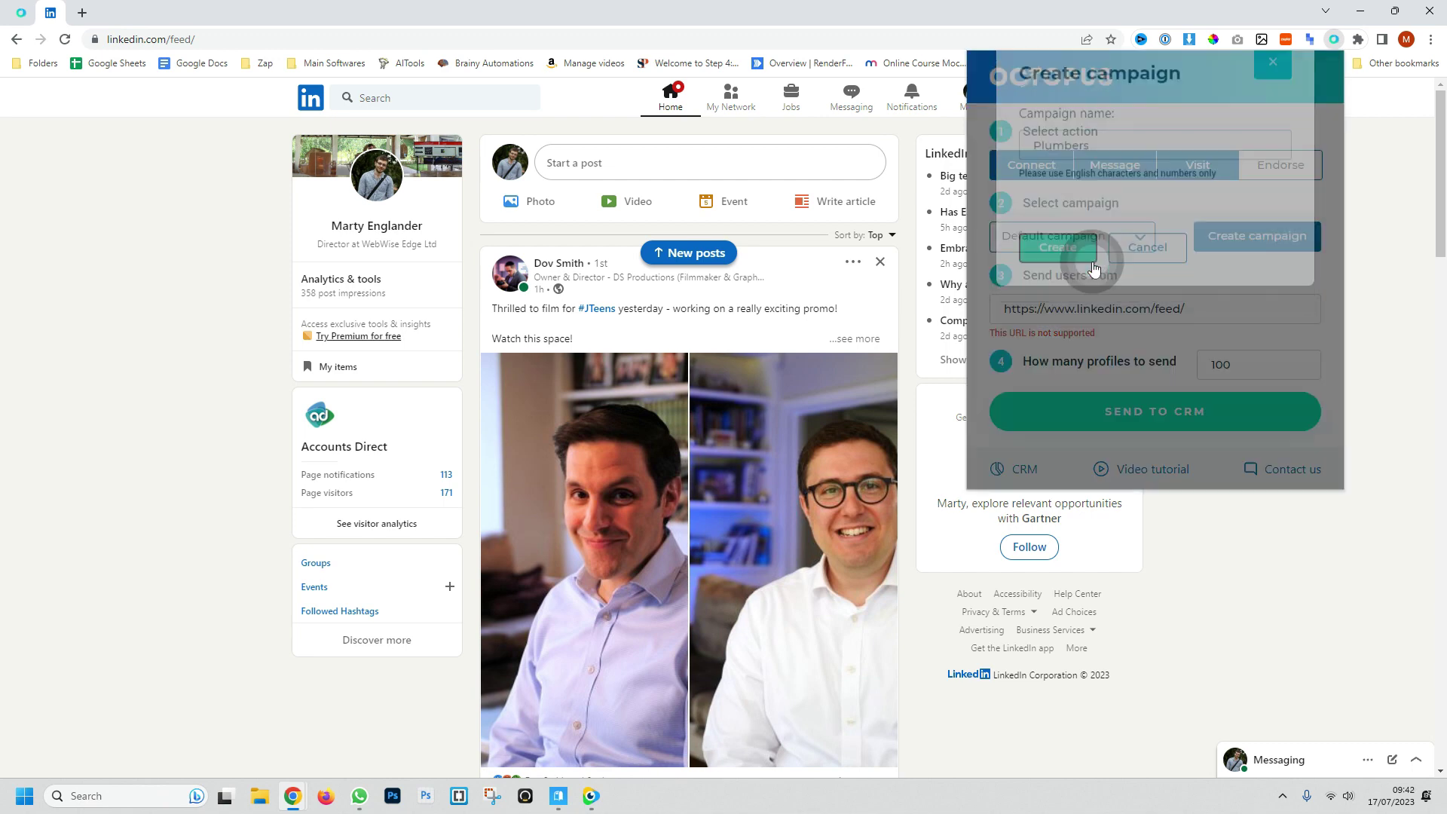
{"action": "triple_click", "coordinate": [1030, 308]}
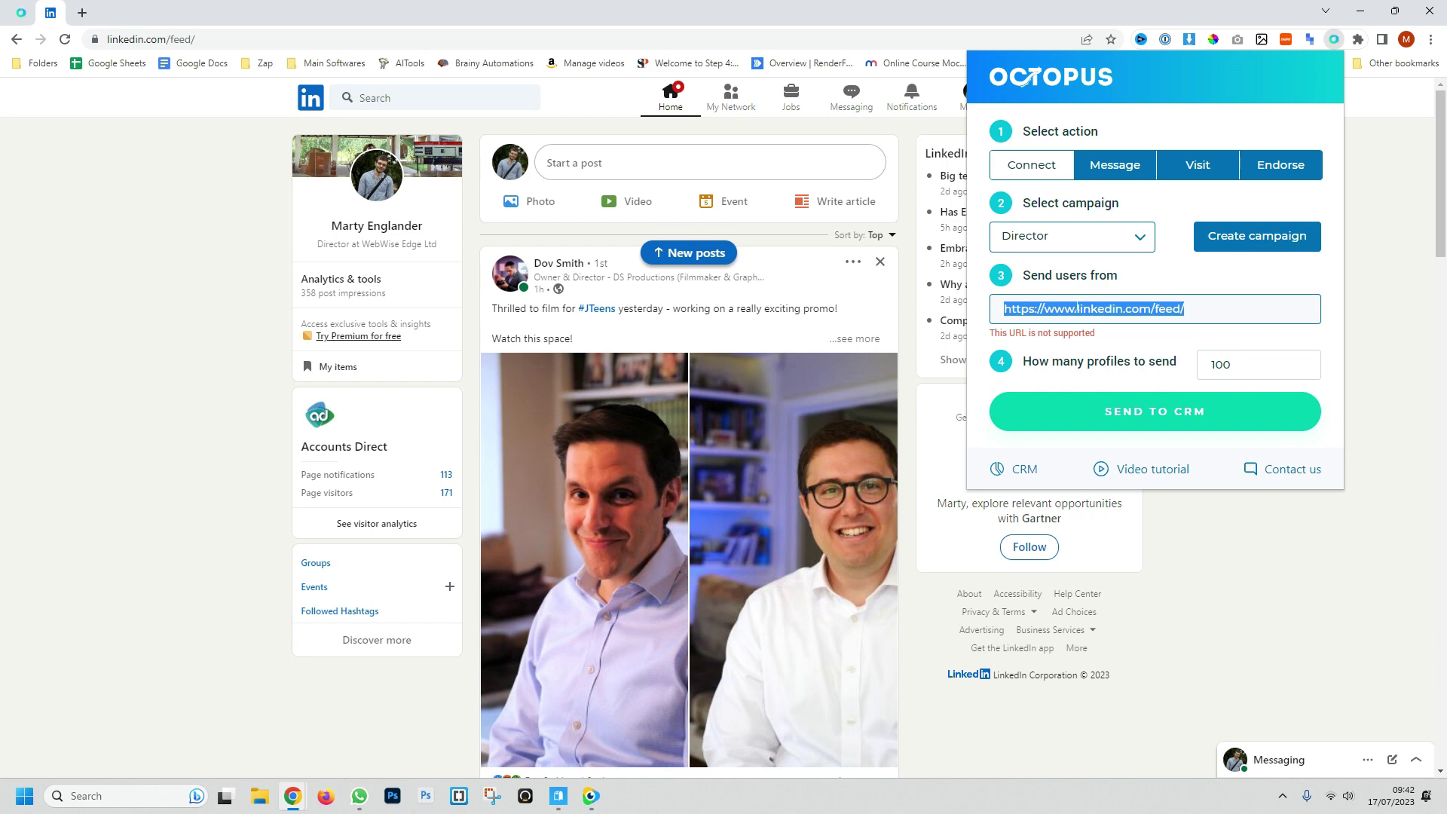
Search LinkedIn for 'plumbers' and send 10 resulting profiles to Octopus CRM
{"action": "left_click", "coordinate": [422, 97]}
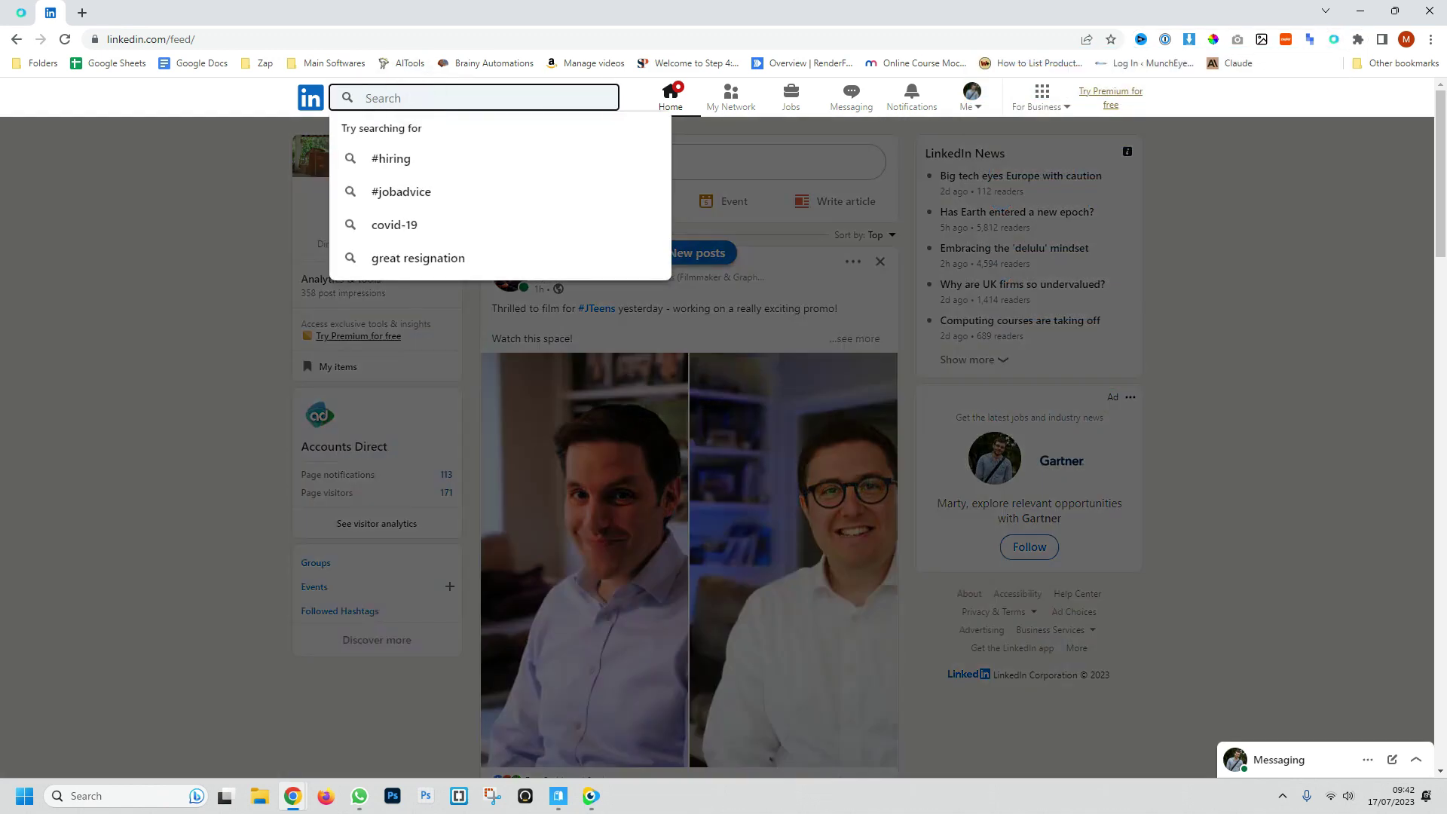
{"action": "type", "text": "plumbers"}
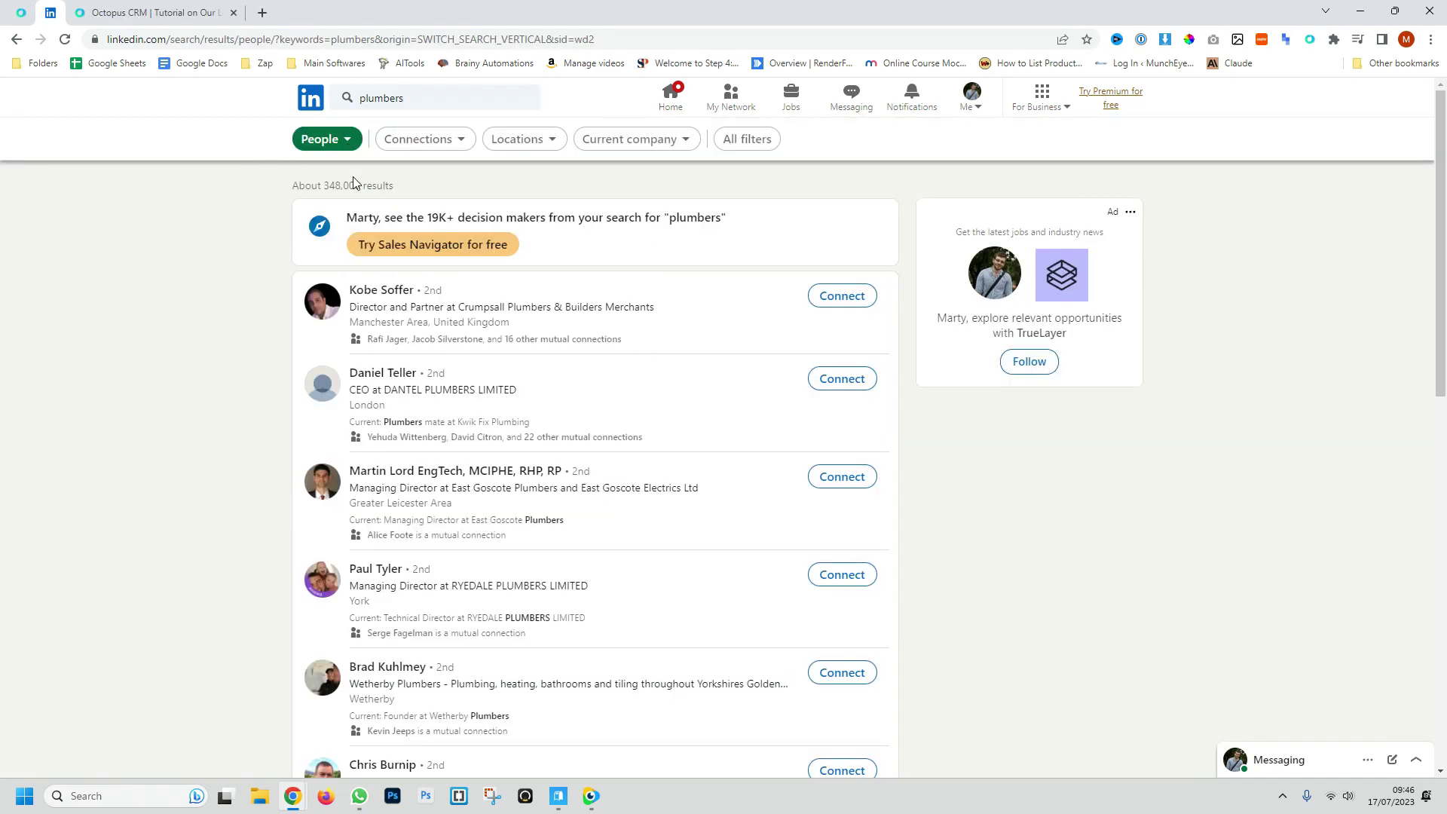
{"action": "left_click", "coordinate": [1308, 41]}
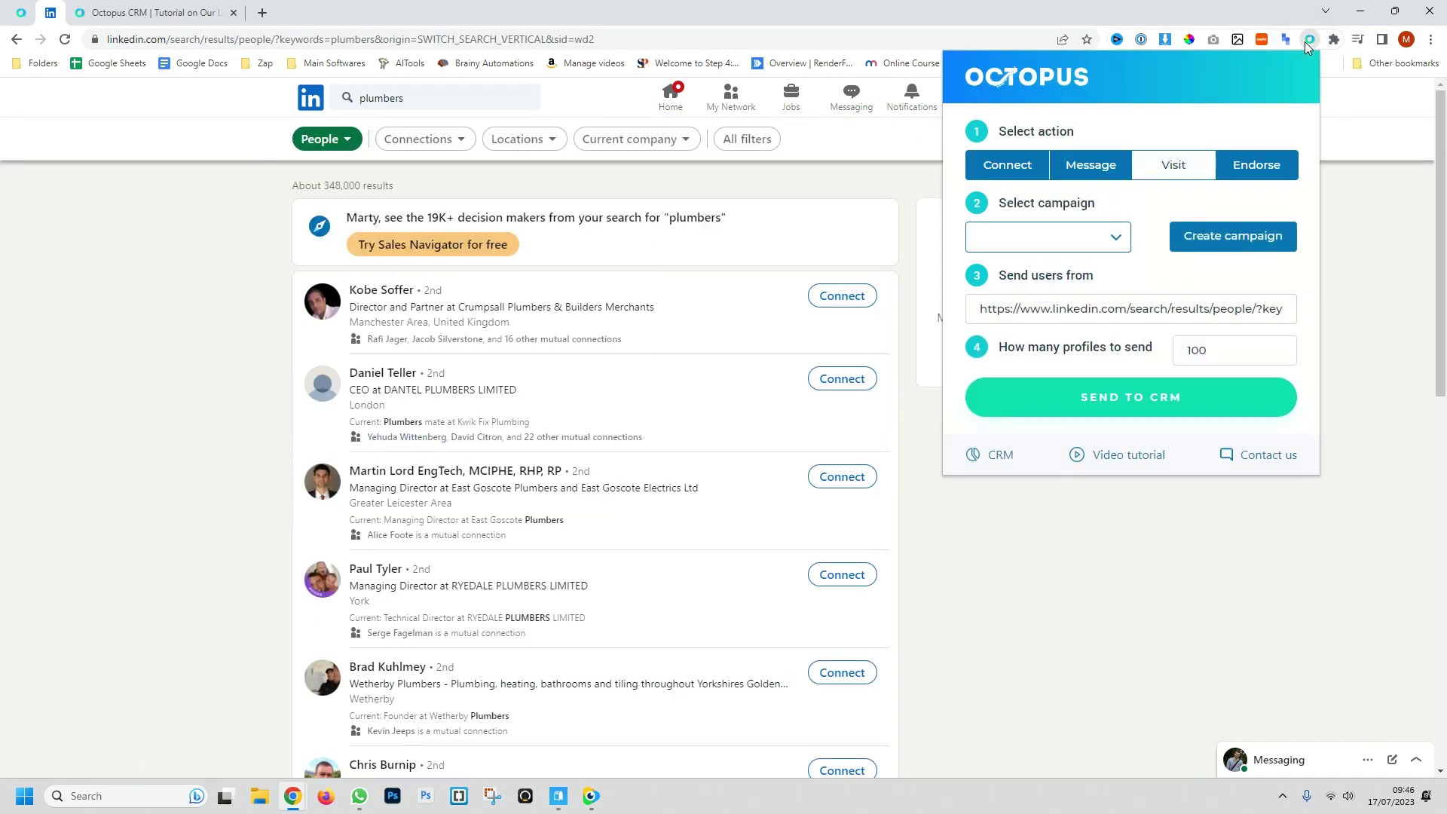
{"action": "left_click", "coordinate": [1172, 309]}
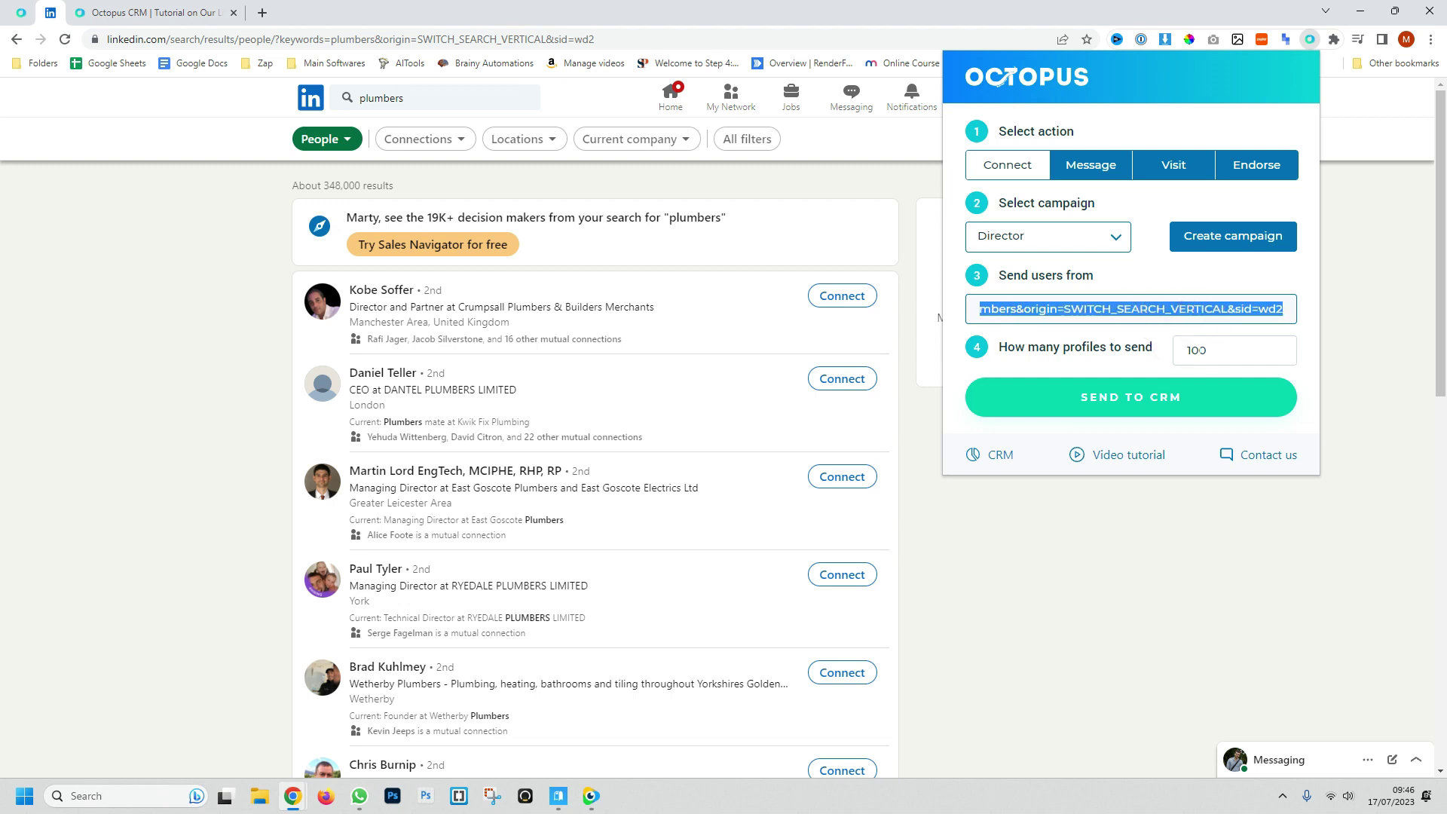
{"action": "left_click", "coordinate": [1205, 351]}
{"action": "key", "text": "BackSpace"}
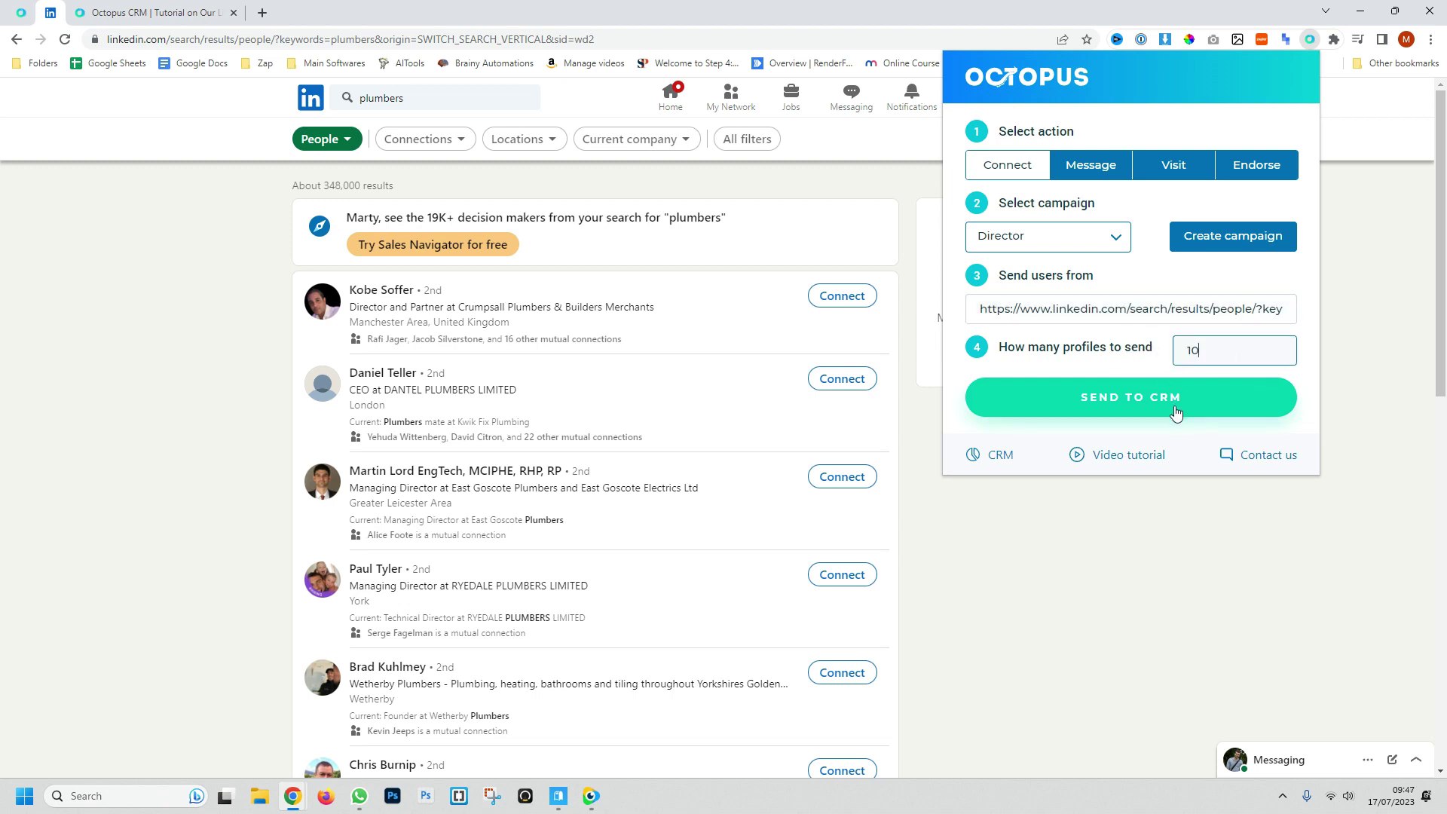
{"action": "left_click", "coordinate": [1176, 413]}
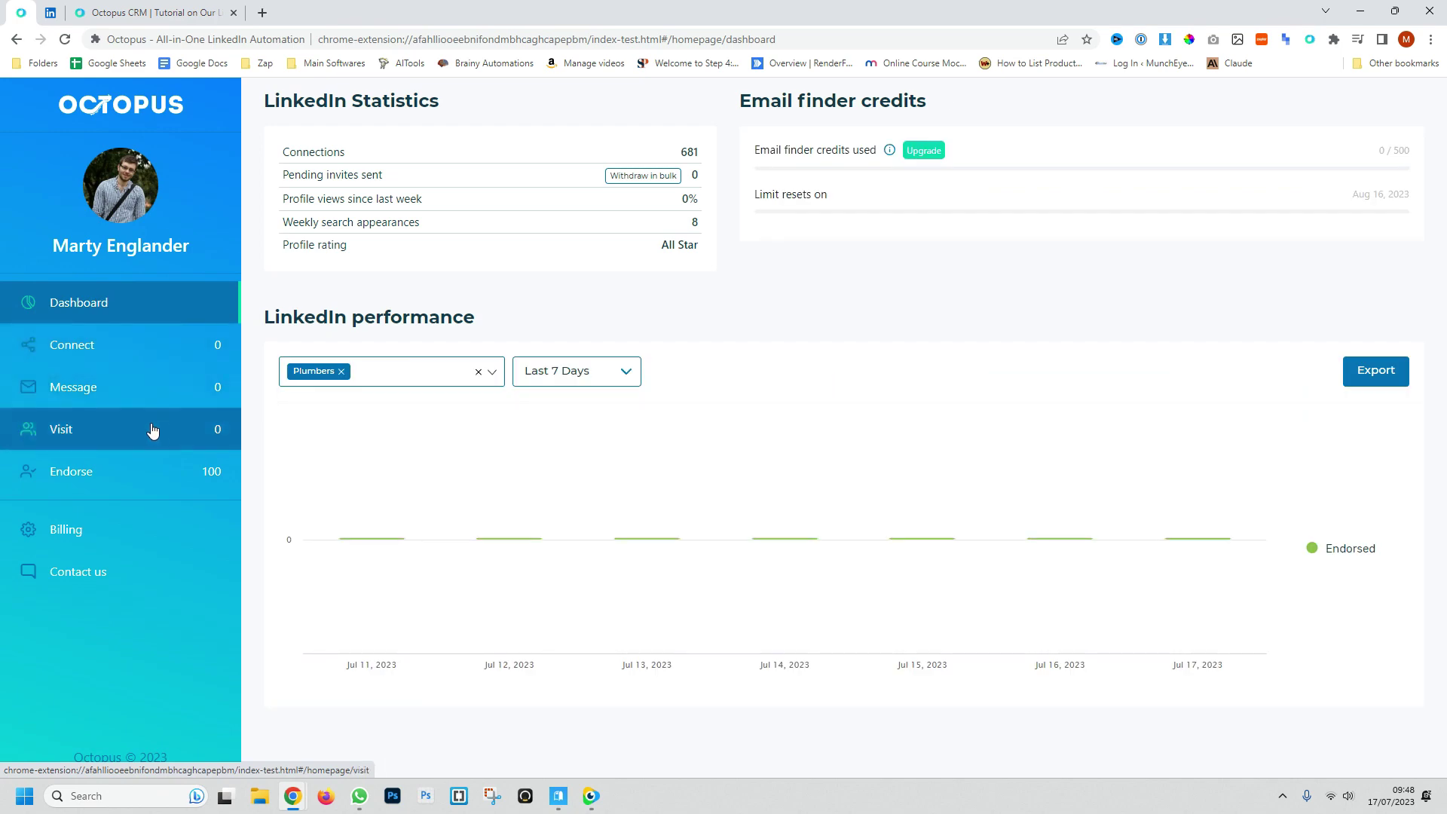
View the Plumbers leads under Endorse and tick the first four leads
{"action": "left_click", "coordinate": [77, 472]}
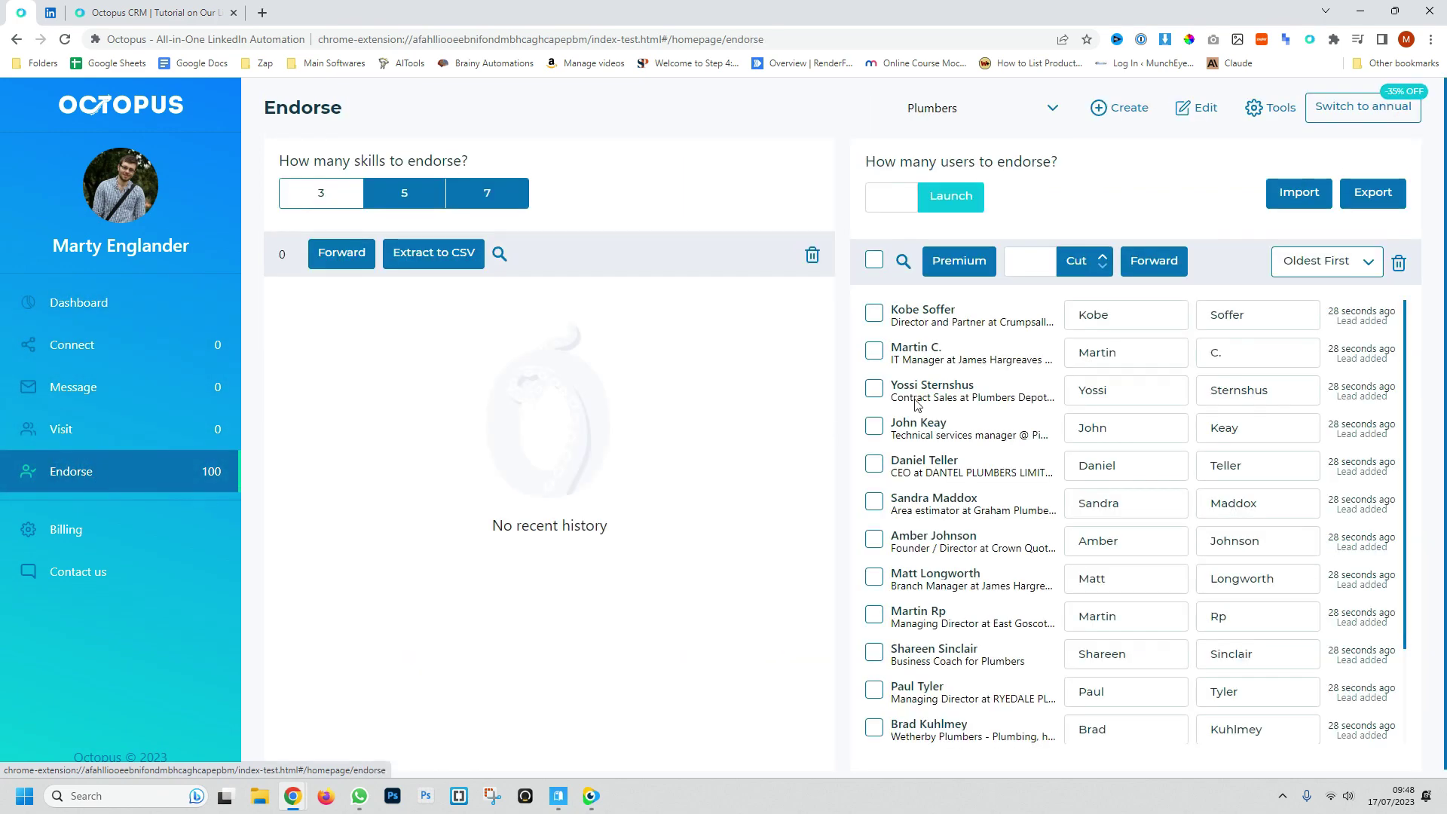
{"action": "scroll", "coordinate": [962, 386], "scroll_direction": "down", "scroll_amount": 2}
{"action": "scroll", "coordinate": [962, 386], "scroll_direction": "up", "scroll_amount": 2}
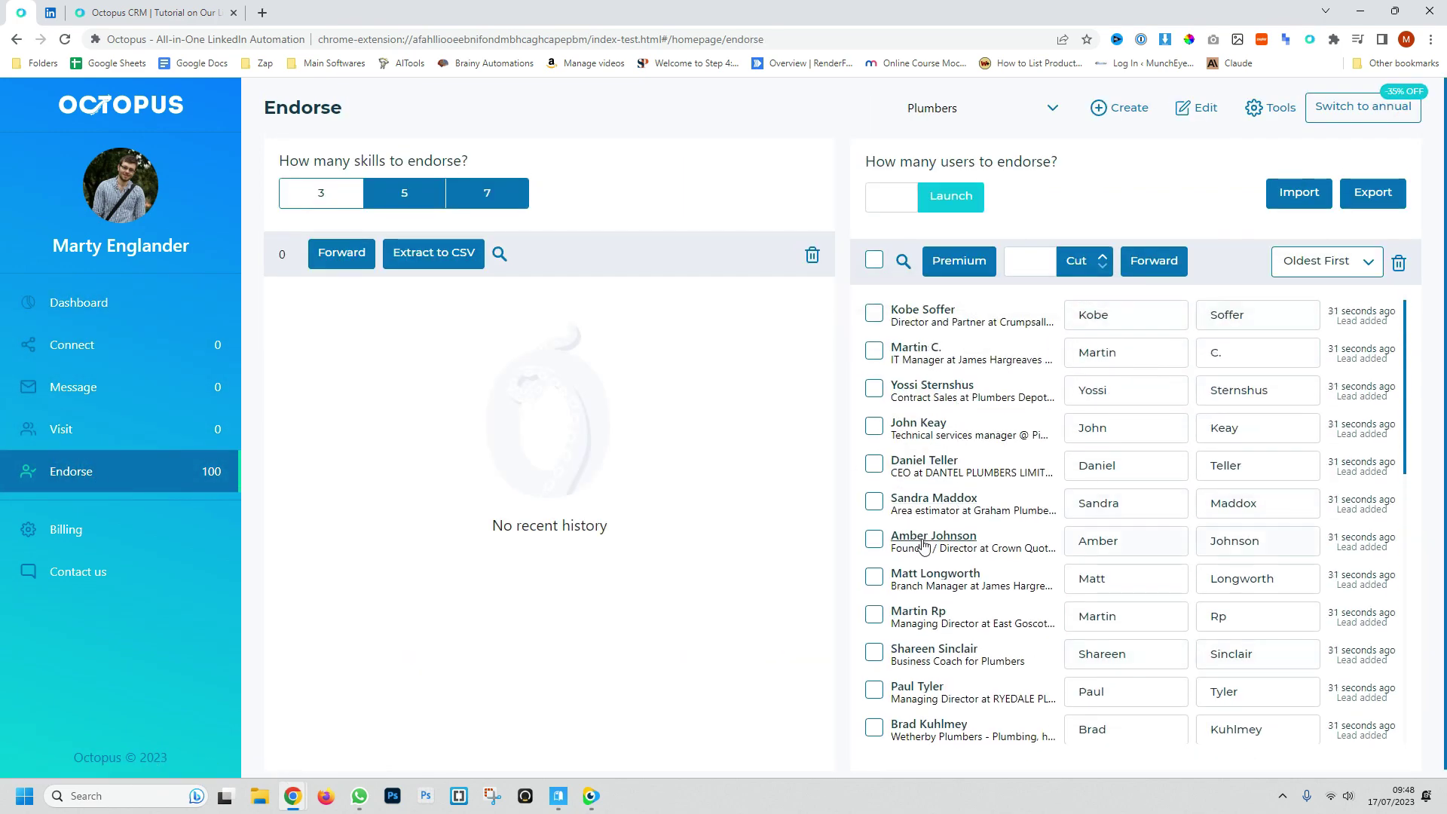
{"action": "left_click", "coordinate": [874, 313]}
{"action": "left_click", "coordinate": [874, 350]}
{"action": "left_click", "coordinate": [874, 388]}
{"action": "left_click", "coordinate": [874, 426]}
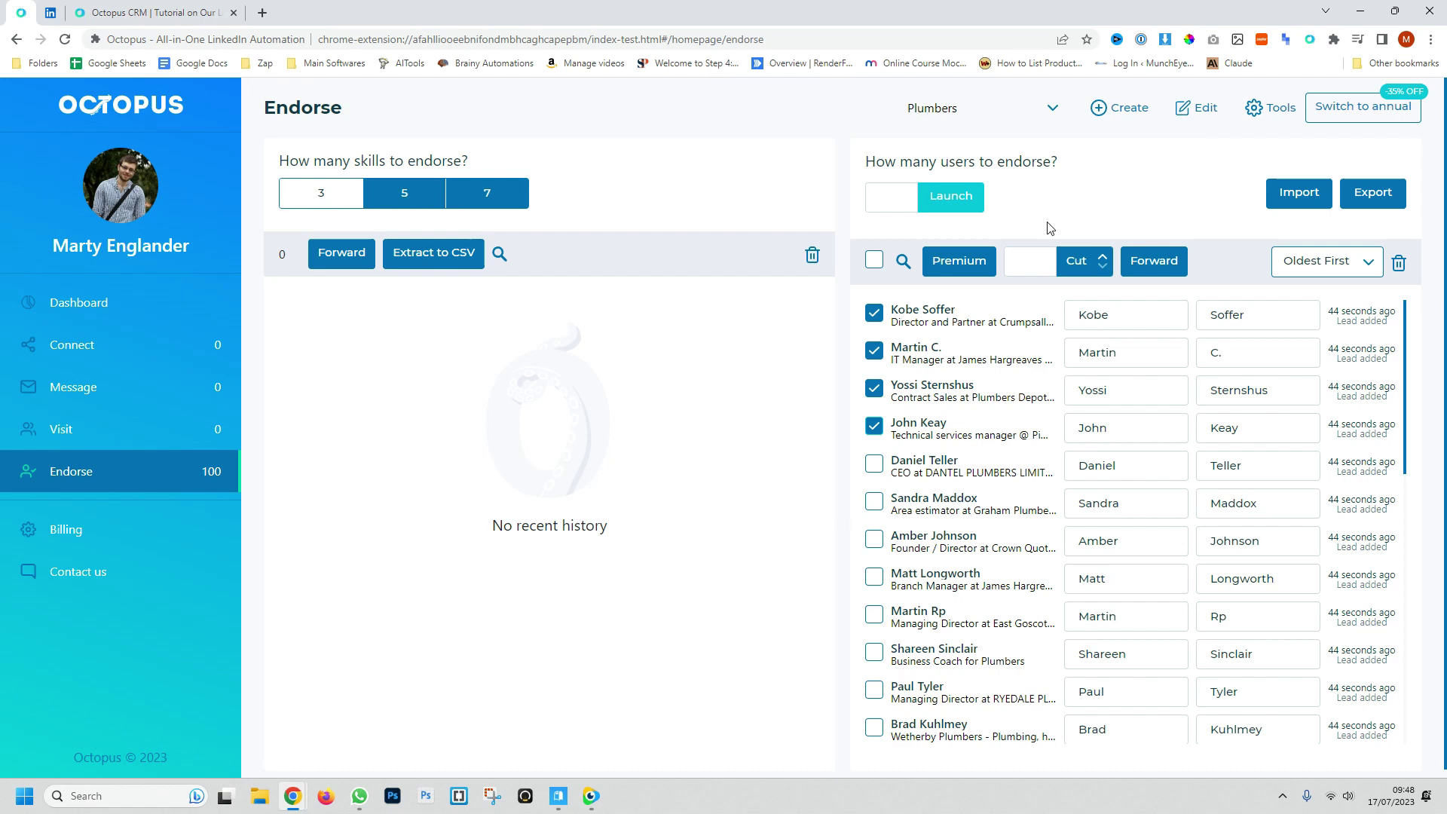
Review the campaign editing options, then open the exported leads CSV in Excel
{"action": "left_click", "coordinate": [1195, 107]}
{"action": "left_click", "coordinate": [1173, 416]}
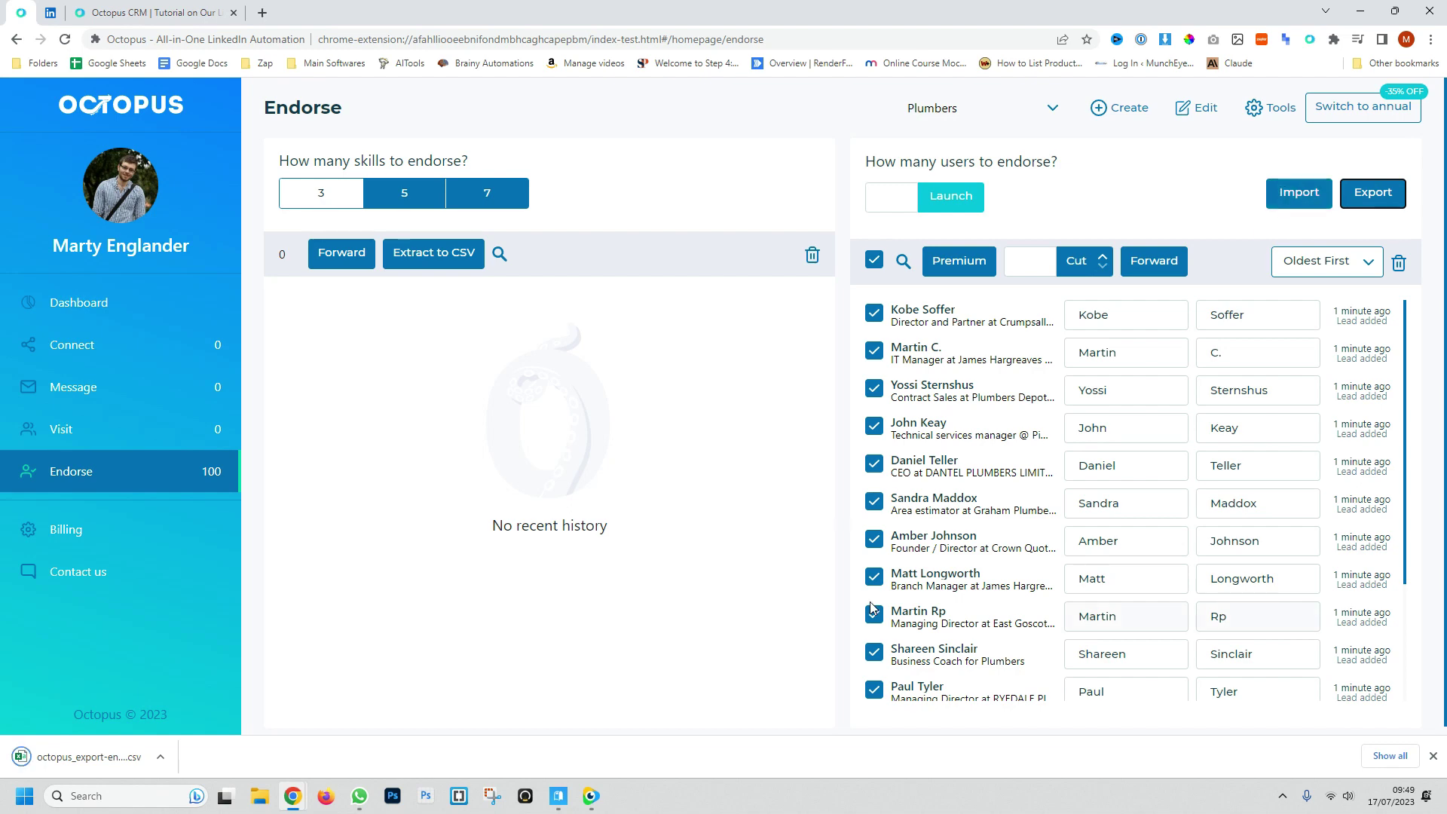
{"action": "left_click", "coordinate": [45, 756]}
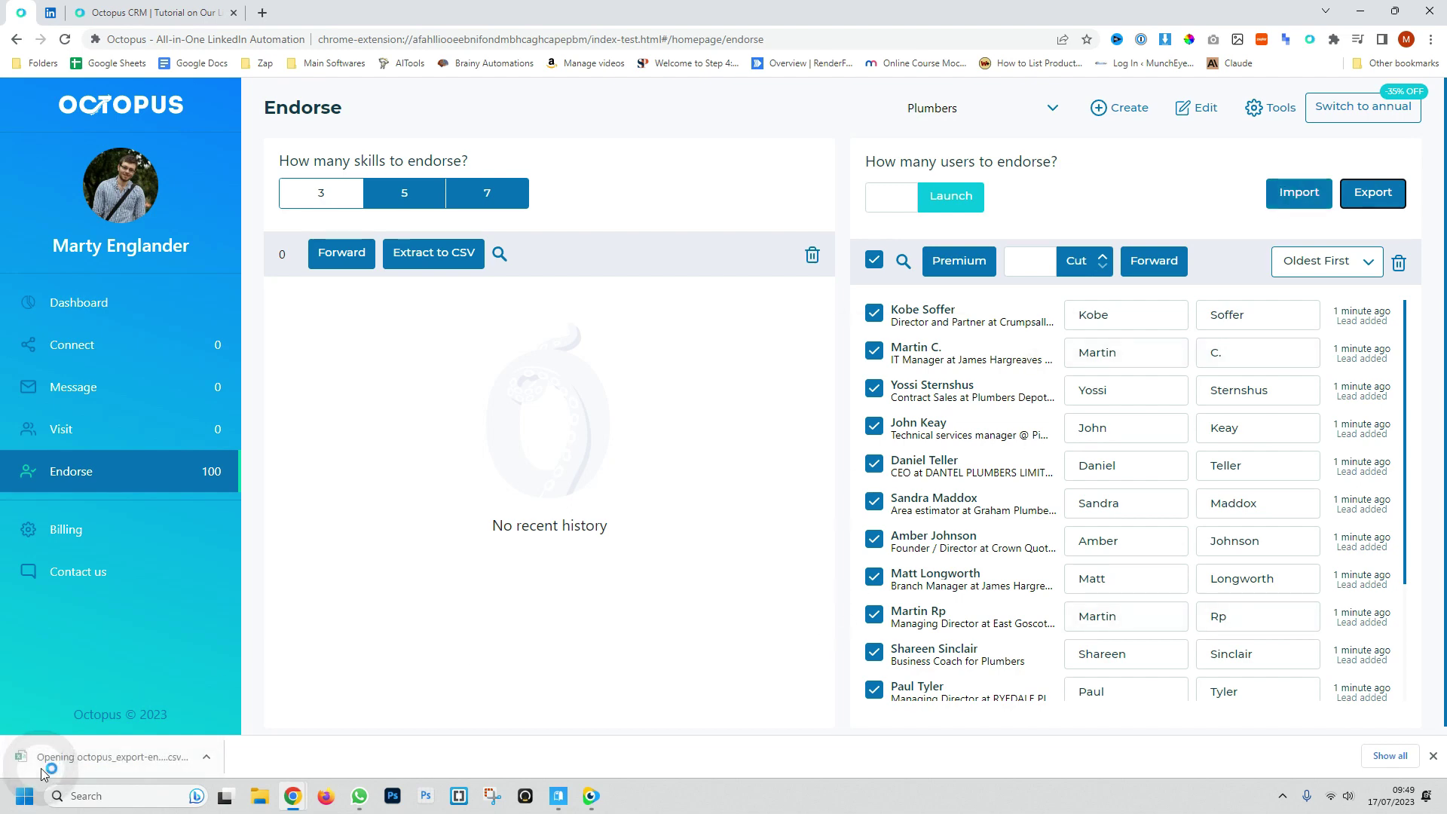
{"action": "left_click_drag", "start_coordinate": [83, 256], "coordinate": [83, 678]}
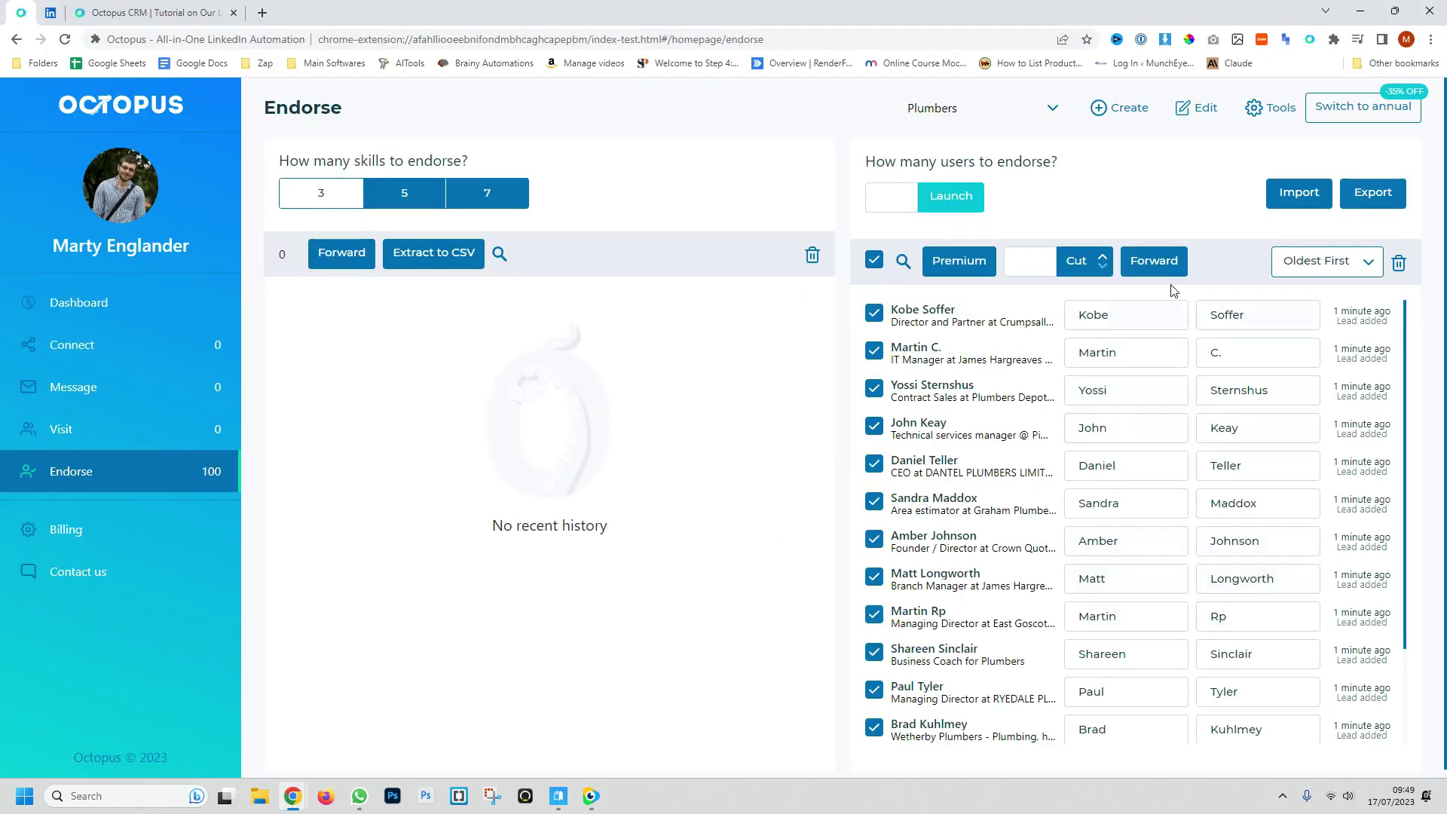
Forward the selected Plumbers leads to the Default campaign under Message
{"action": "left_click", "coordinate": [1138, 263]}
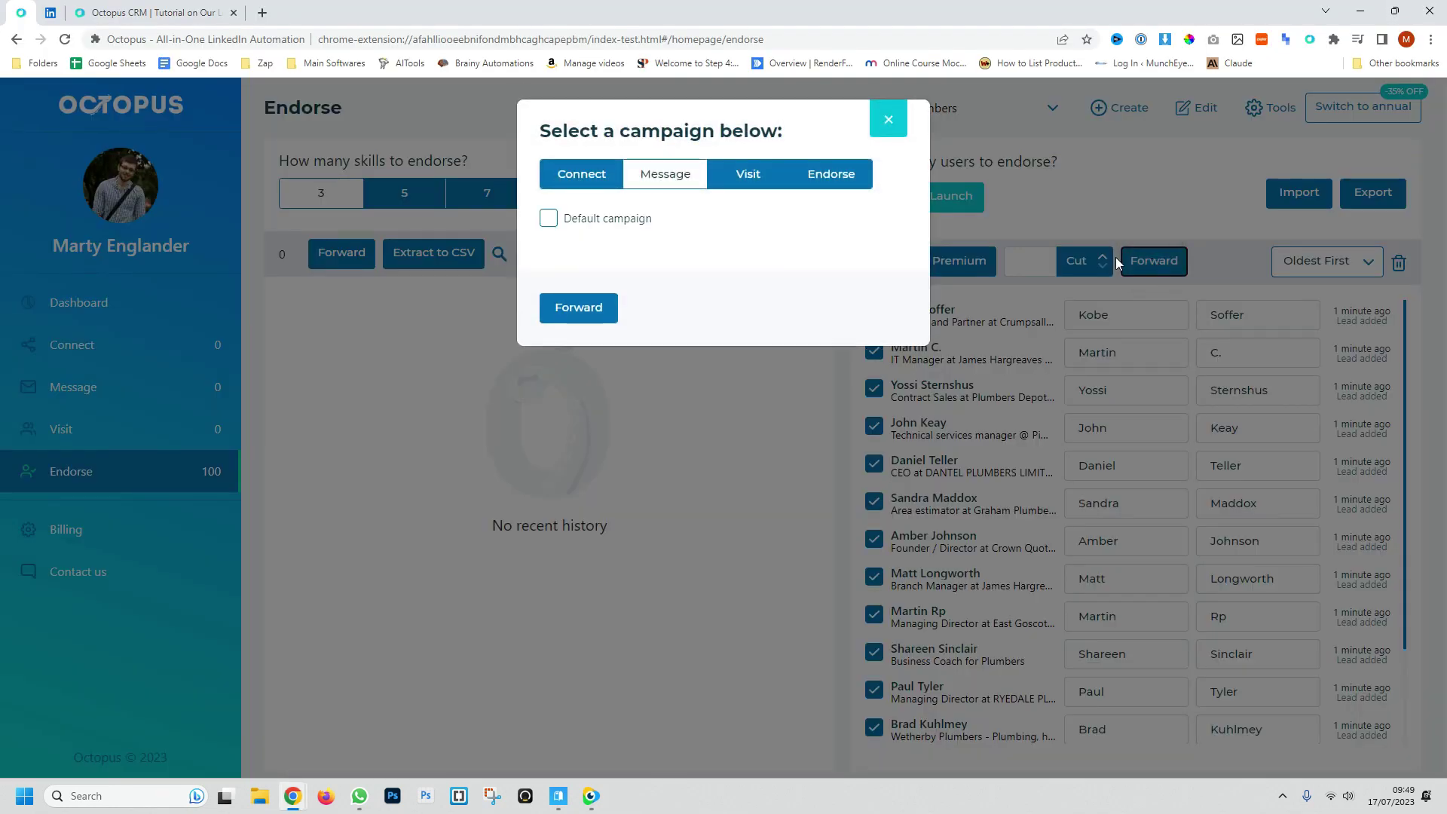
{"action": "left_click", "coordinate": [548, 218]}
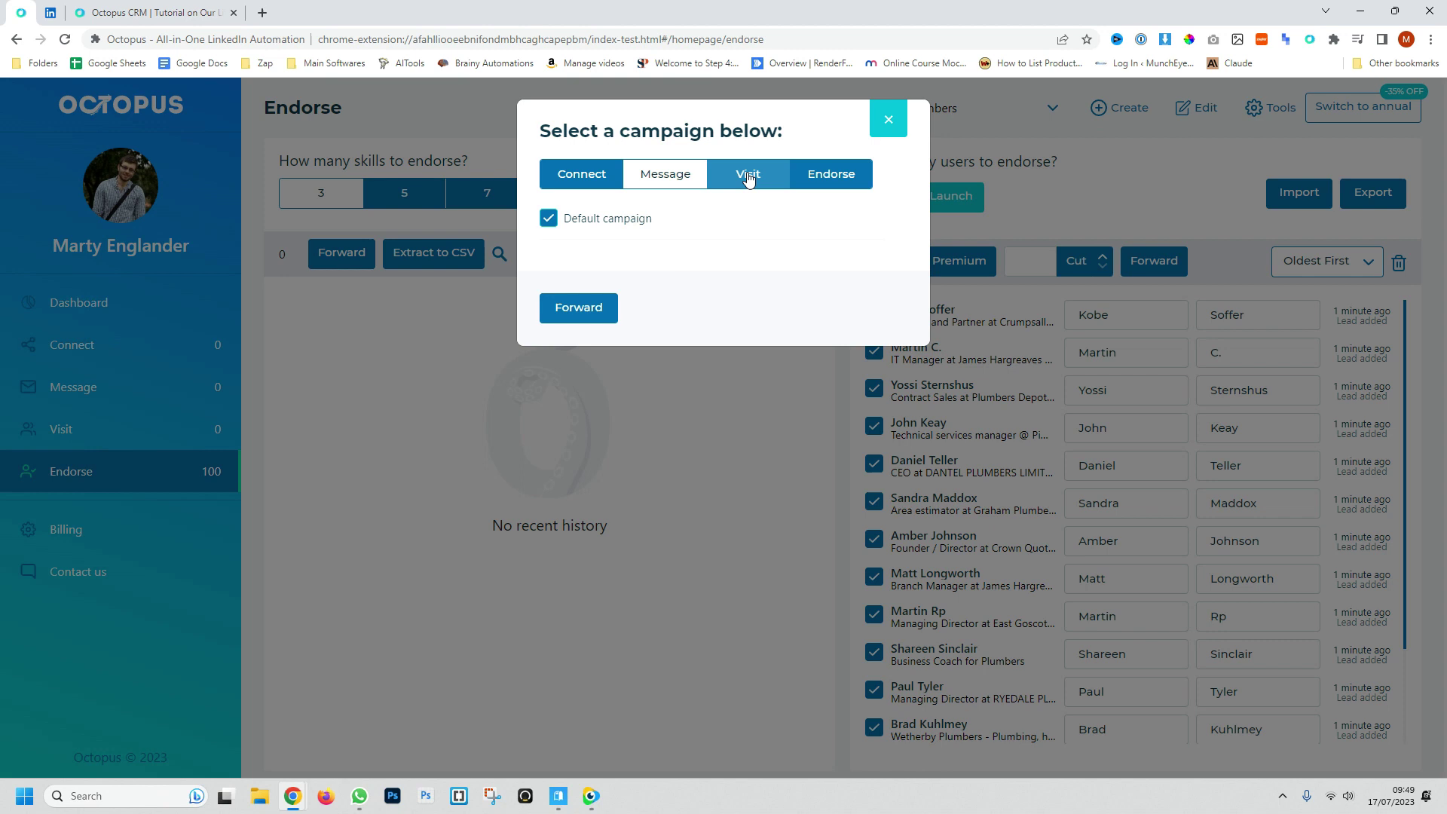
{"action": "left_click", "coordinate": [832, 177]}
{"action": "left_click", "coordinate": [791, 188]}
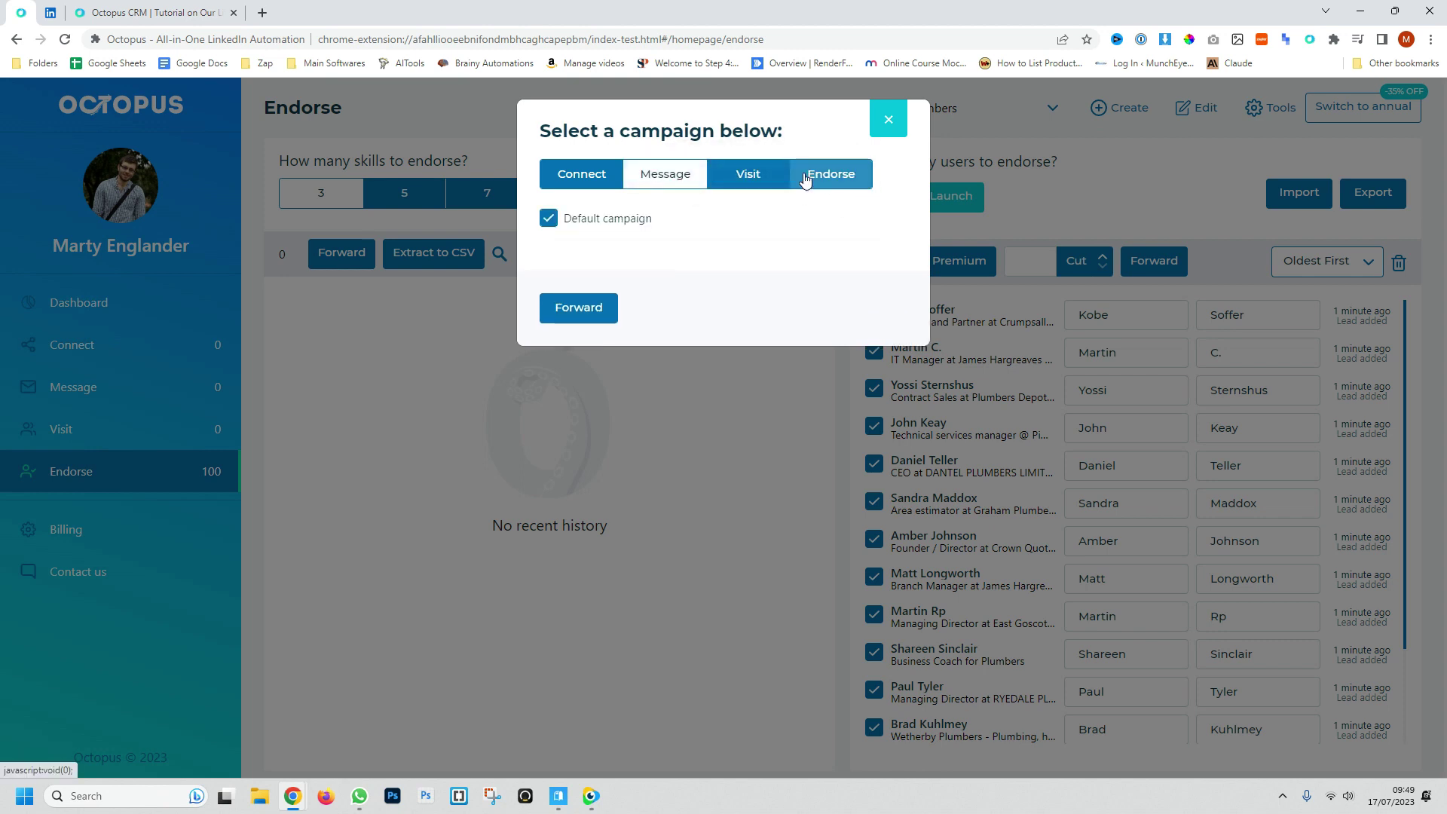
{"action": "left_click", "coordinate": [574, 322]}
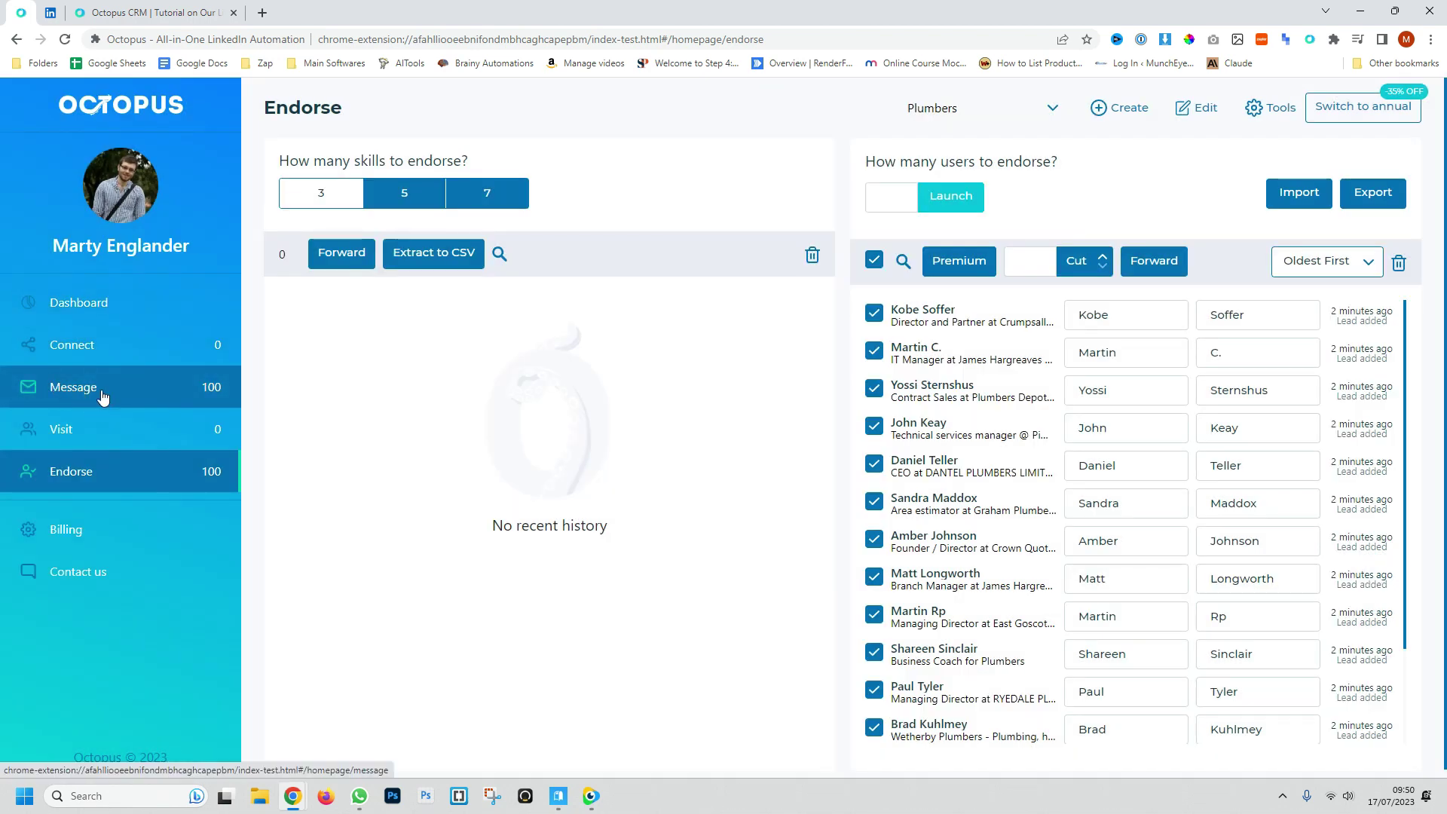
Start the Message draft with 'Hello' followed by the first-name placeholder
{"action": "left_click", "coordinate": [104, 397]}
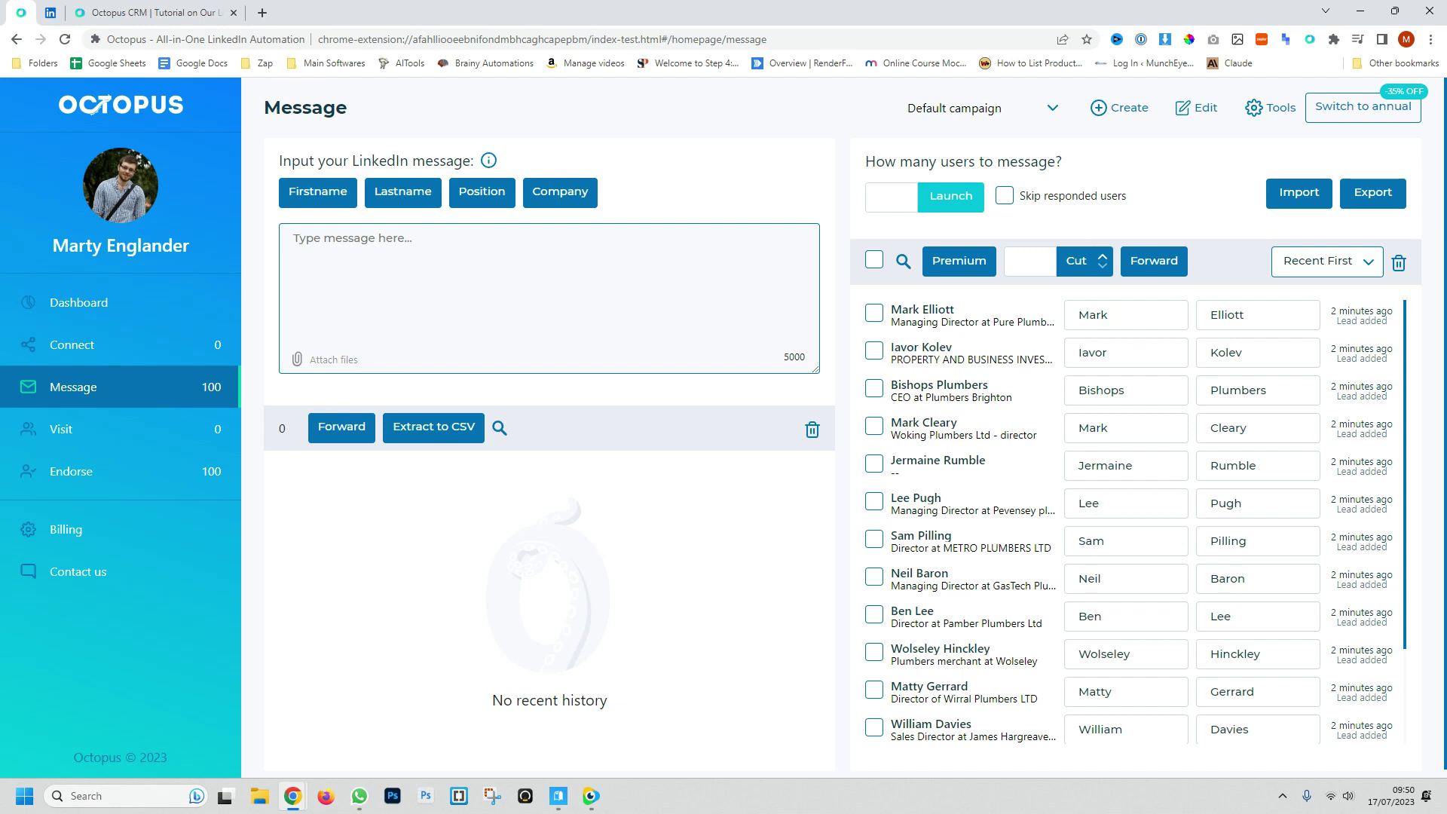
{"action": "type", "text": "Hell"}
{"action": "key", "text": "BackSpace"}
{"action": "key", "text": "BackSpace"}
{"action": "key", "text": "BackSpace"}
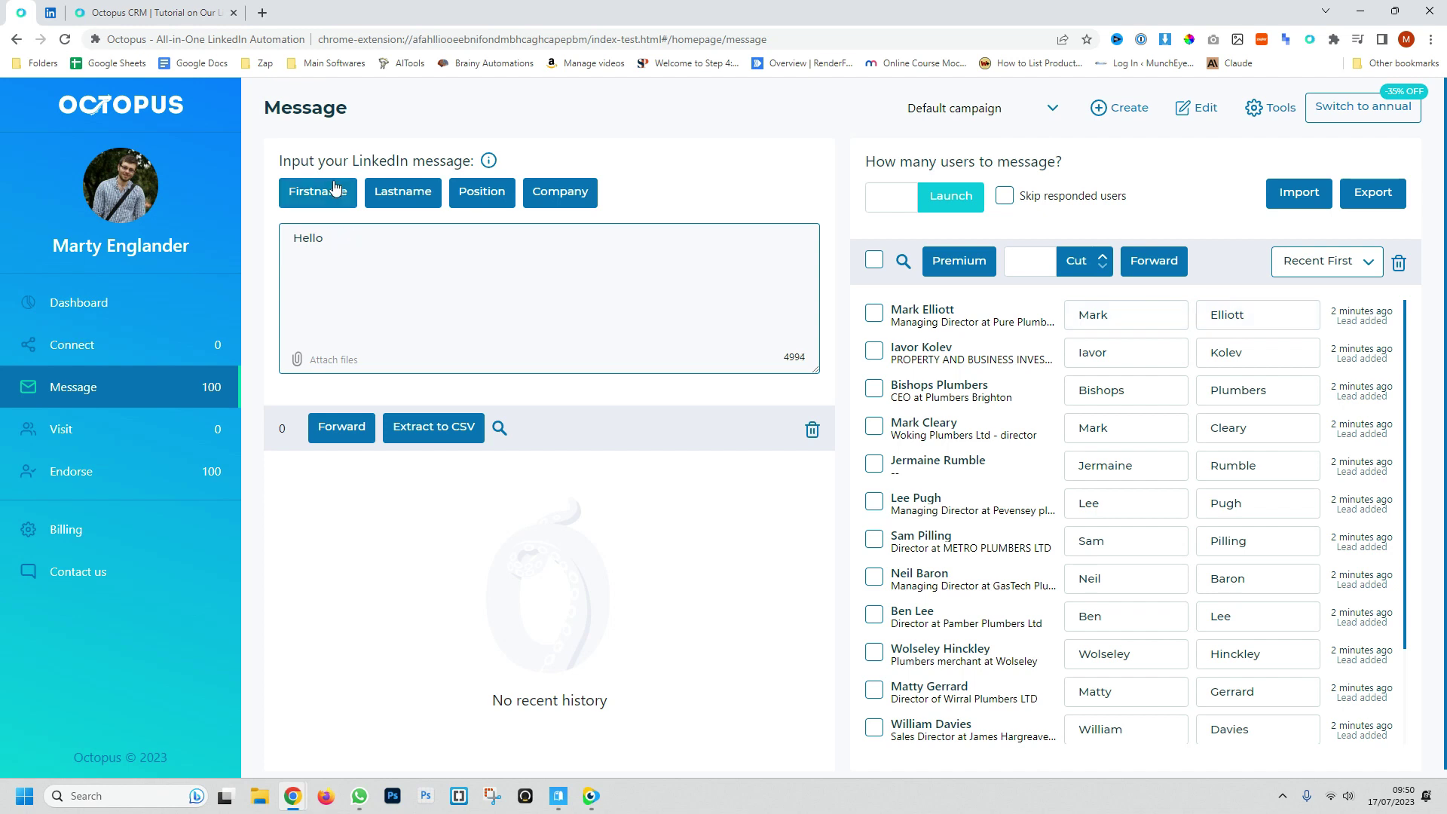
{"action": "left_click", "coordinate": [321, 192]}
{"action": "left_click_drag", "start_coordinate": [326, 238], "coordinate": [414, 238]}
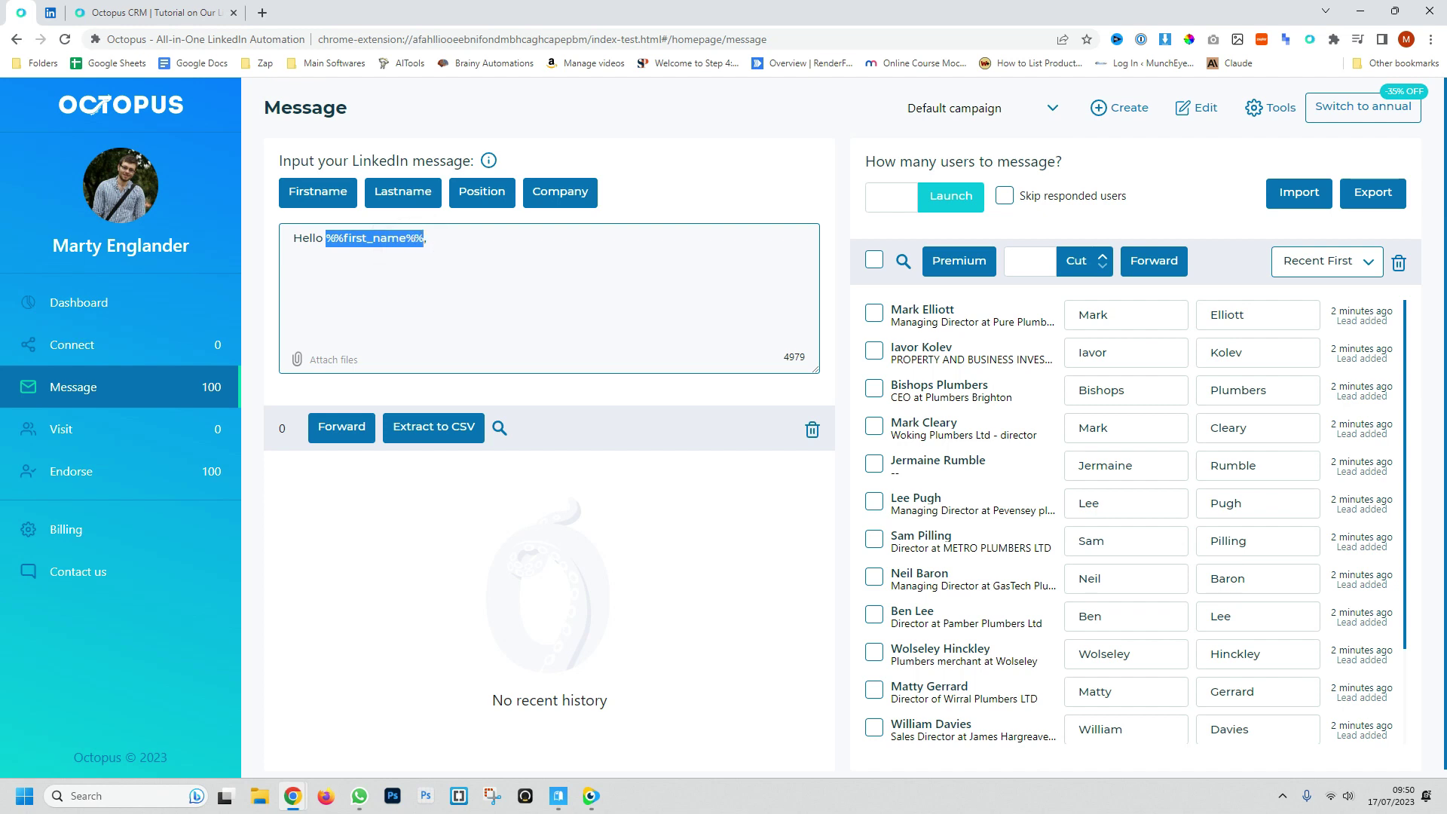
Add a new line that inserts the Company placeholder into the message
{"action": "left_click", "coordinate": [559, 256]}
{"action": "type", "text": ","}
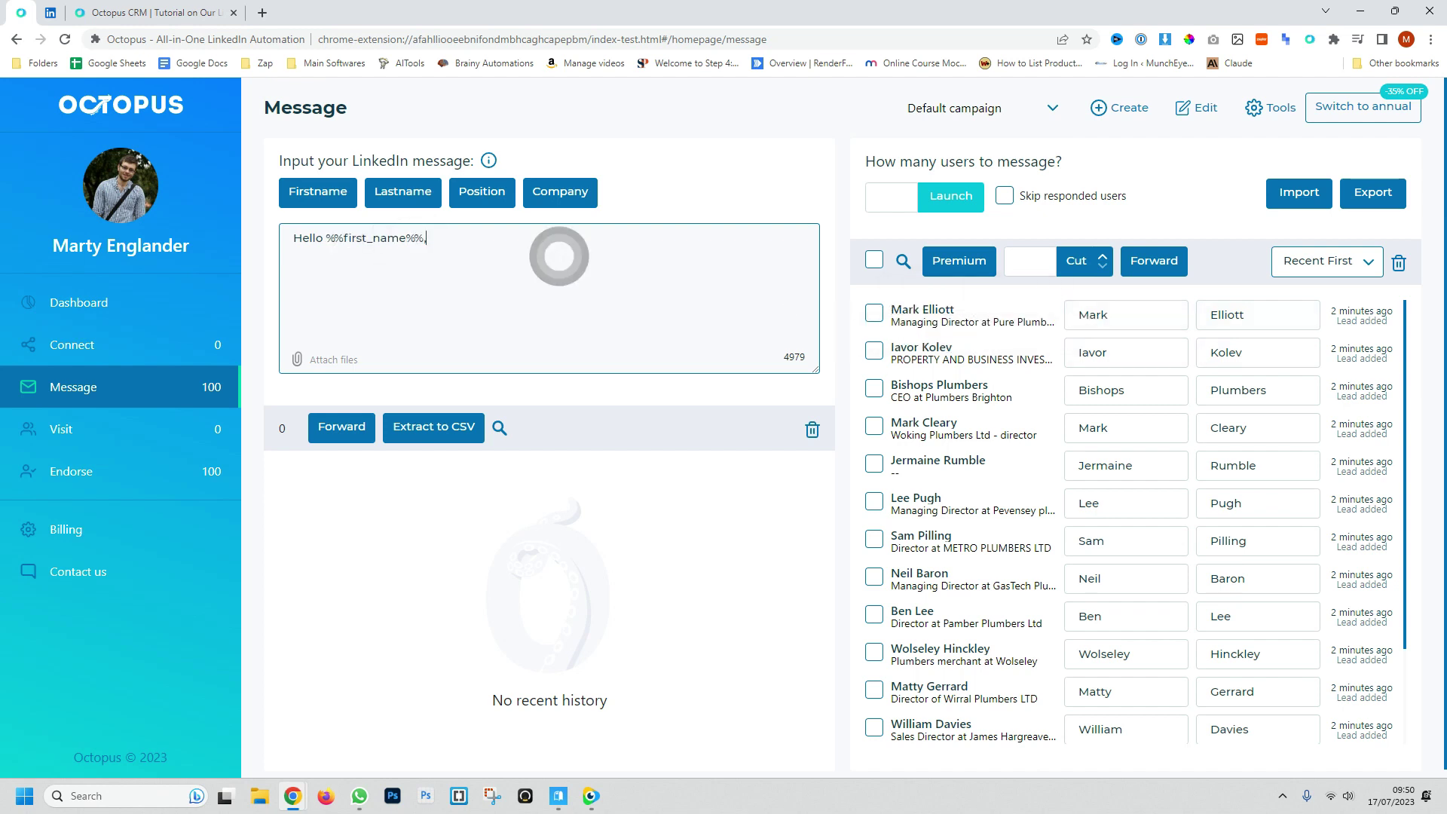
{"action": "key", "text": "Return"}
{"action": "key", "text": "Return"}
{"action": "type", "text": "Ive had a look at your c"}
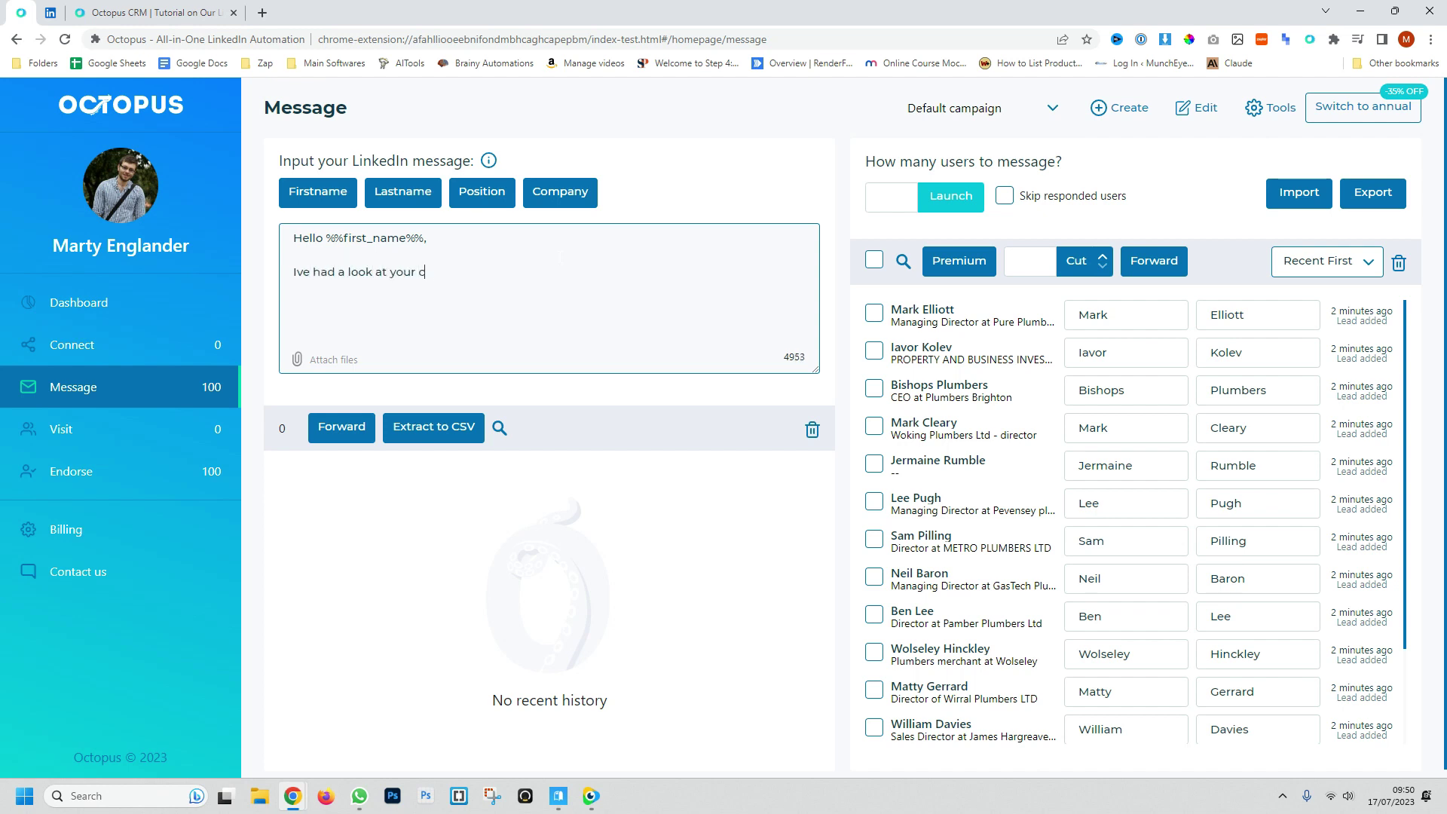
{"action": "type", "text": "ompany ("}
{"action": "left_click", "coordinate": [560, 191]}
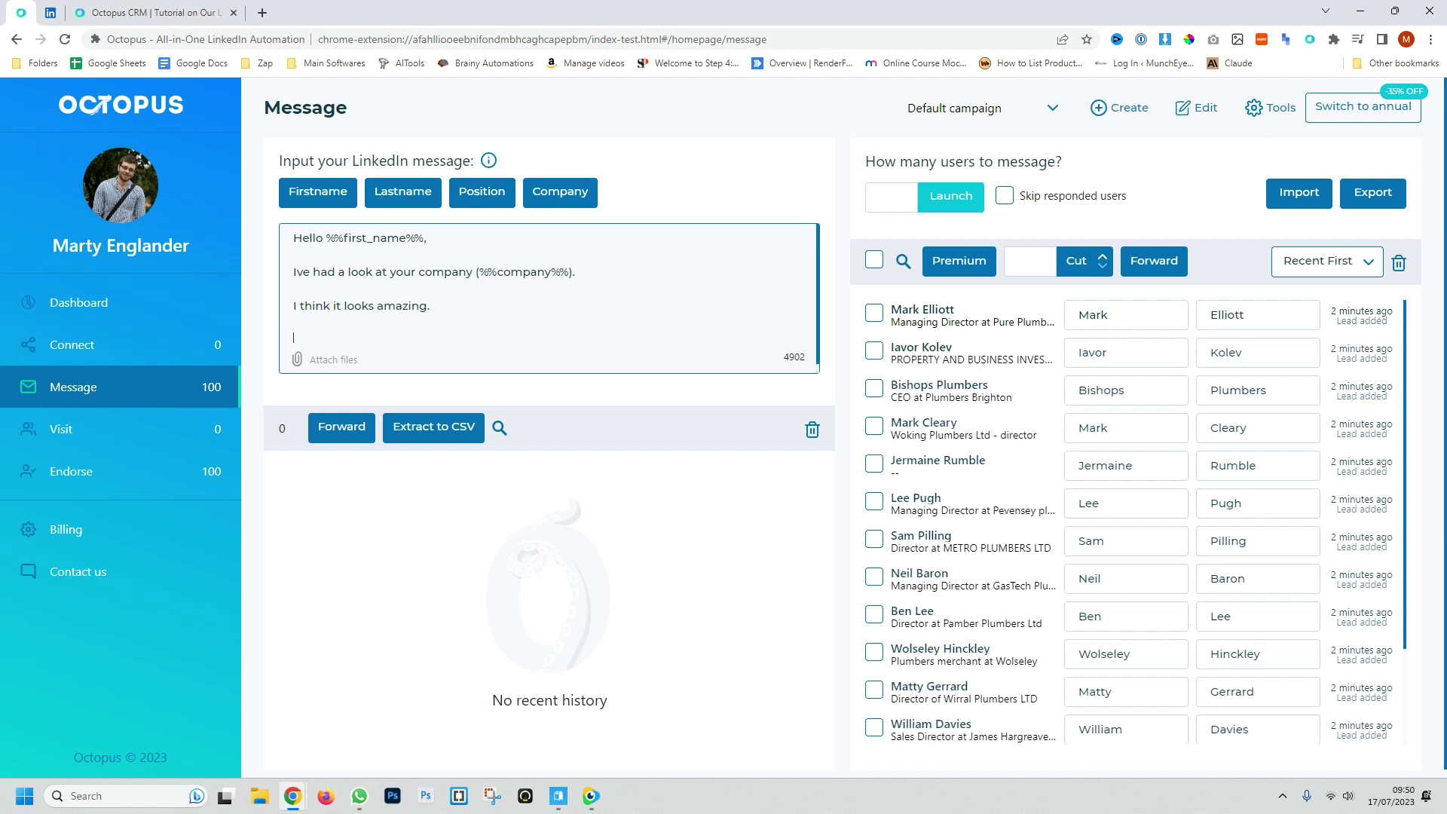
{"action": "scroll", "coordinate": [979, 370], "scroll_direction": "down", "scroll_amount": 2}
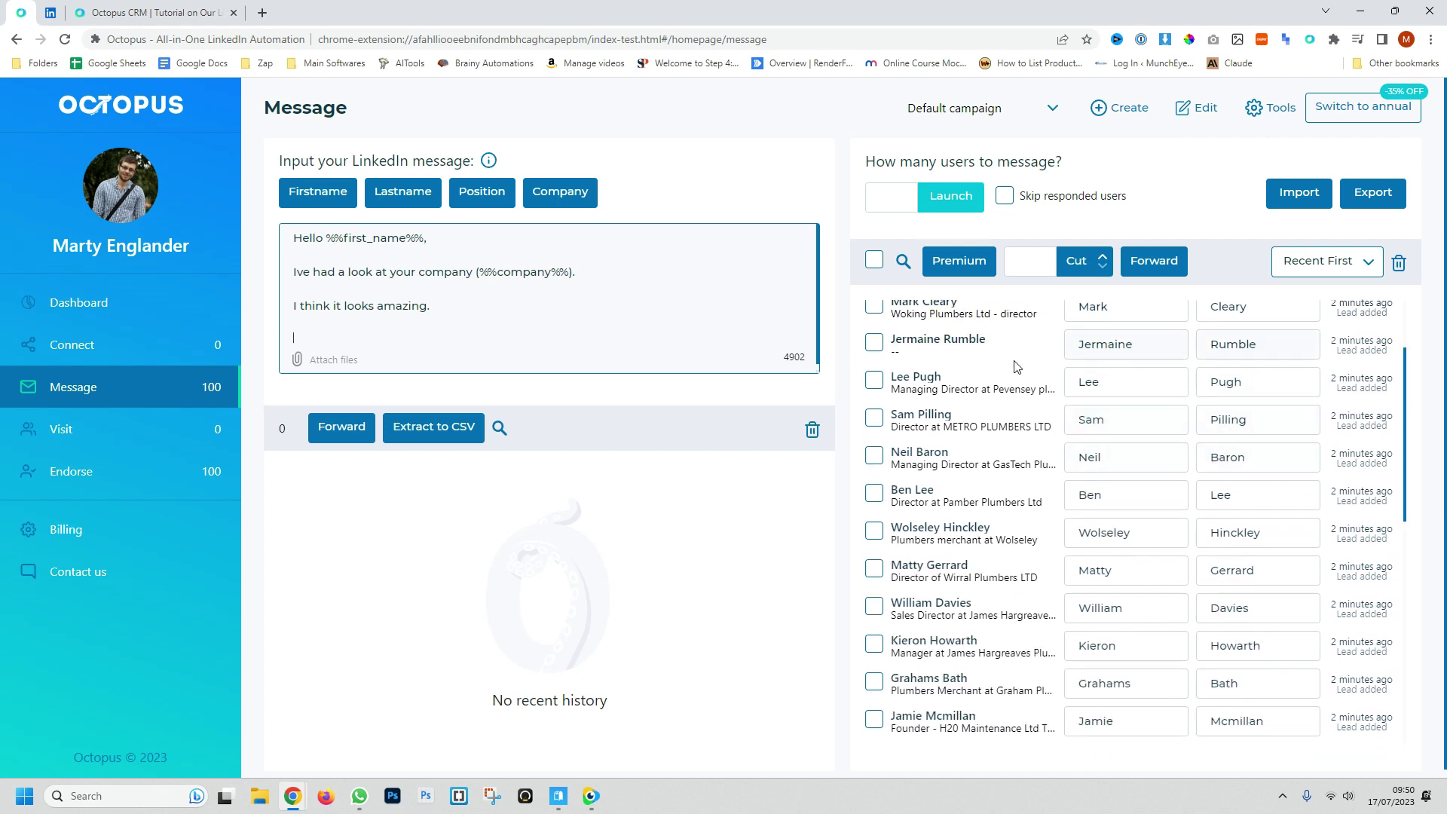
Select all Message leads and forward them to the Default campaign under Visit
{"action": "left_click", "coordinate": [106, 373]}
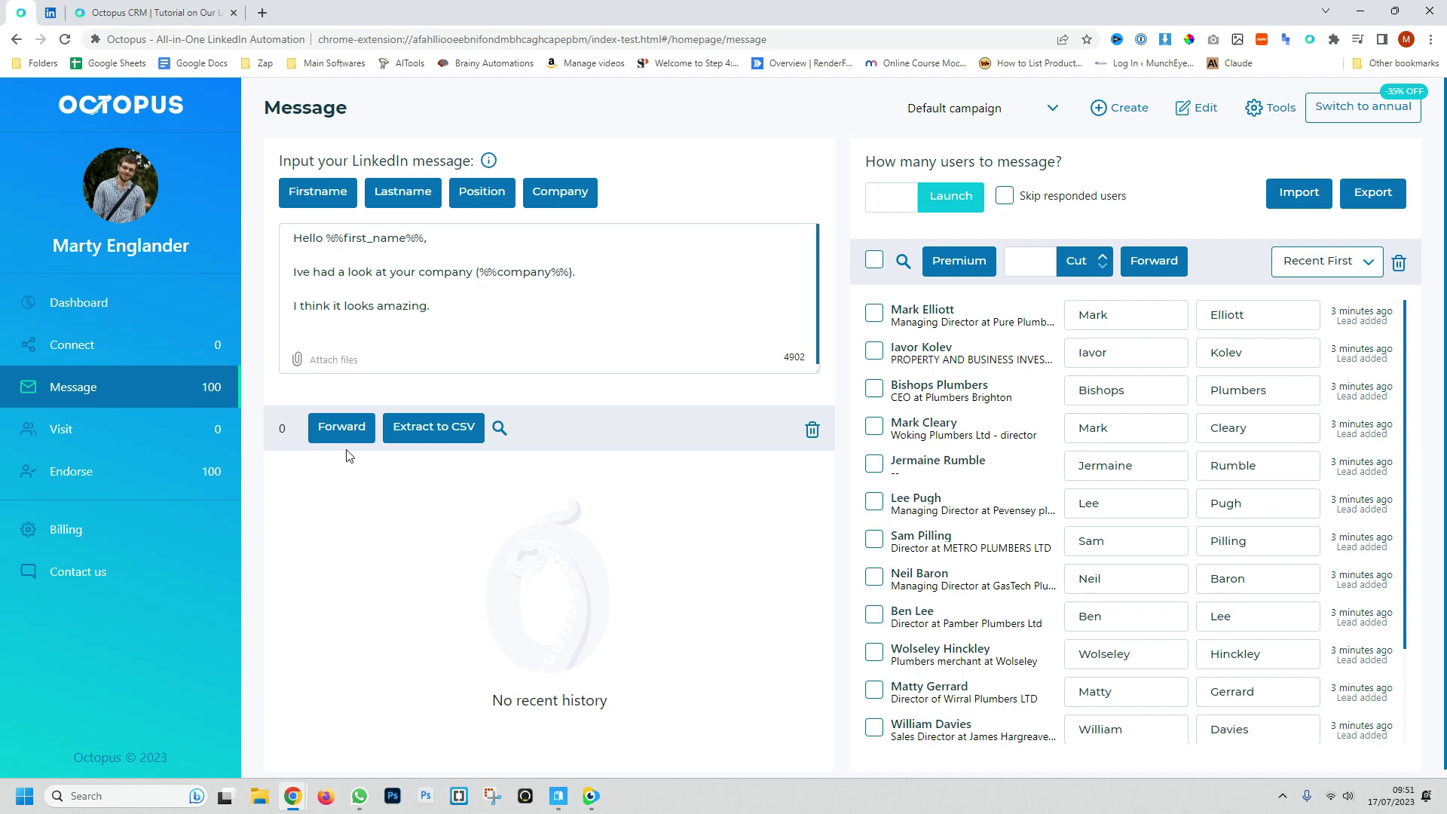
{"action": "scroll", "coordinate": [1002, 527], "scroll_direction": "down", "scroll_amount": 2}
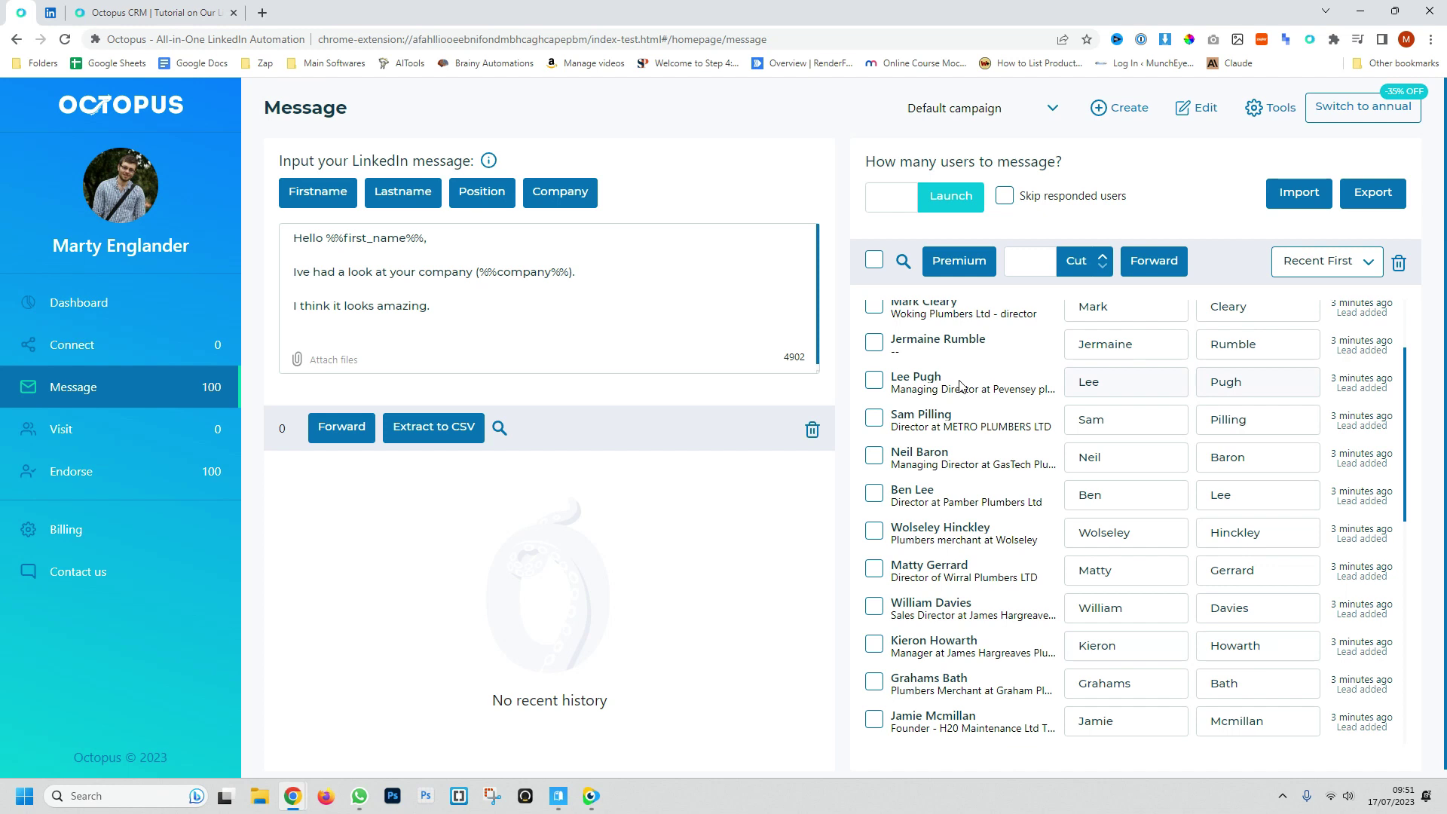
{"action": "scroll", "coordinate": [942, 377], "scroll_direction": "up", "scroll_amount": 2}
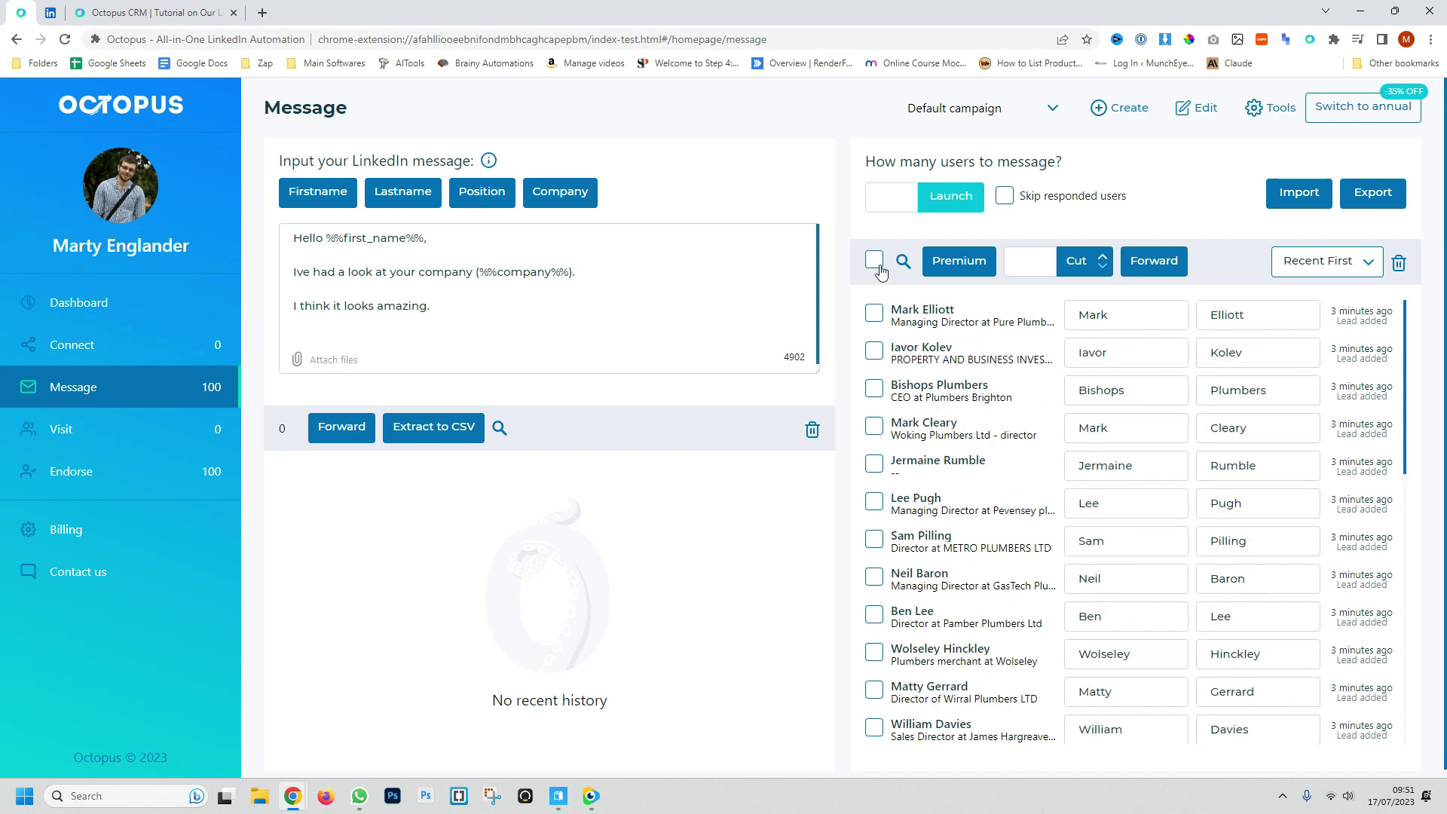
{"action": "left_click", "coordinate": [874, 260]}
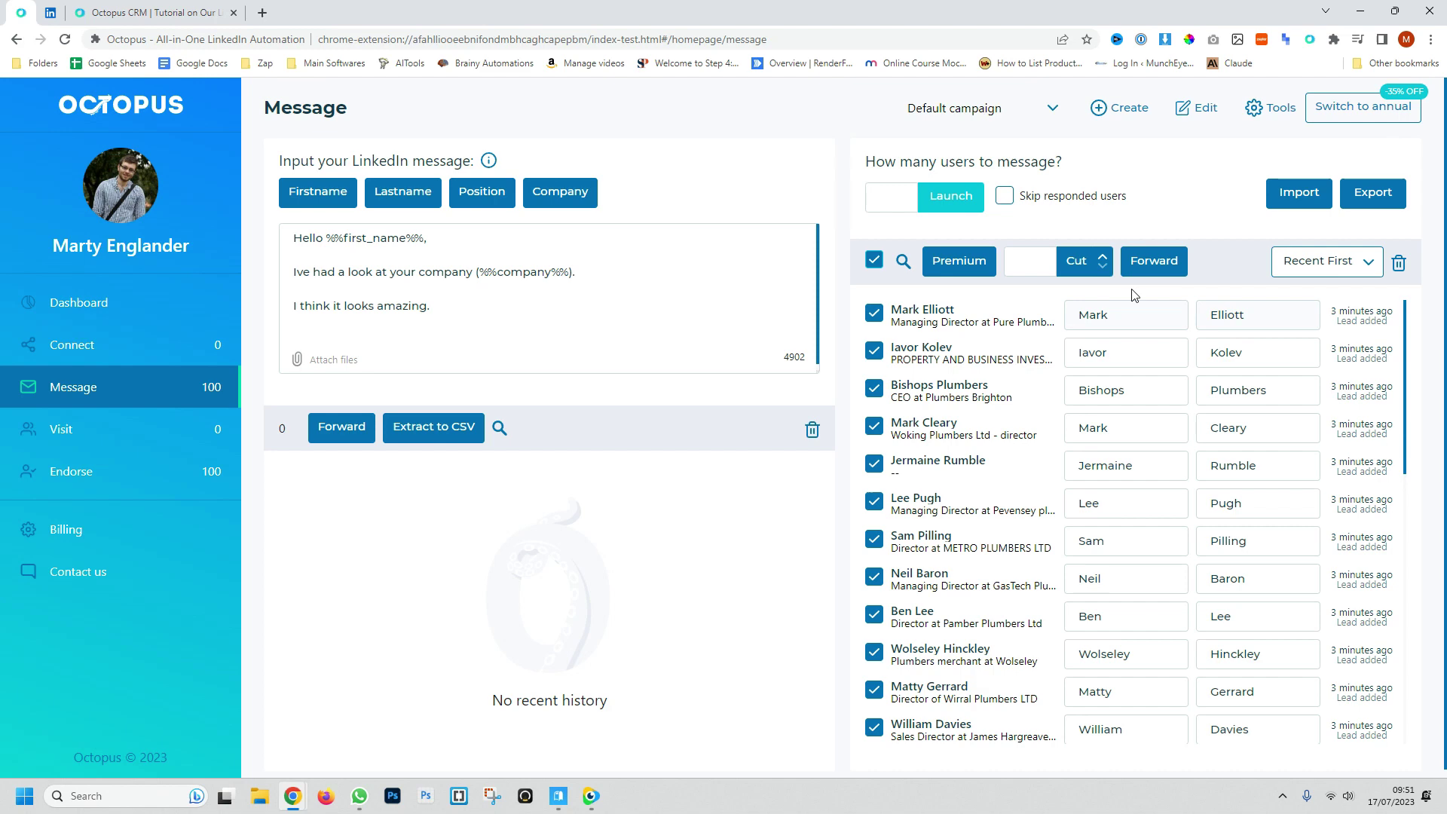
{"action": "left_click", "coordinate": [1138, 263]}
{"action": "left_click", "coordinate": [731, 185]}
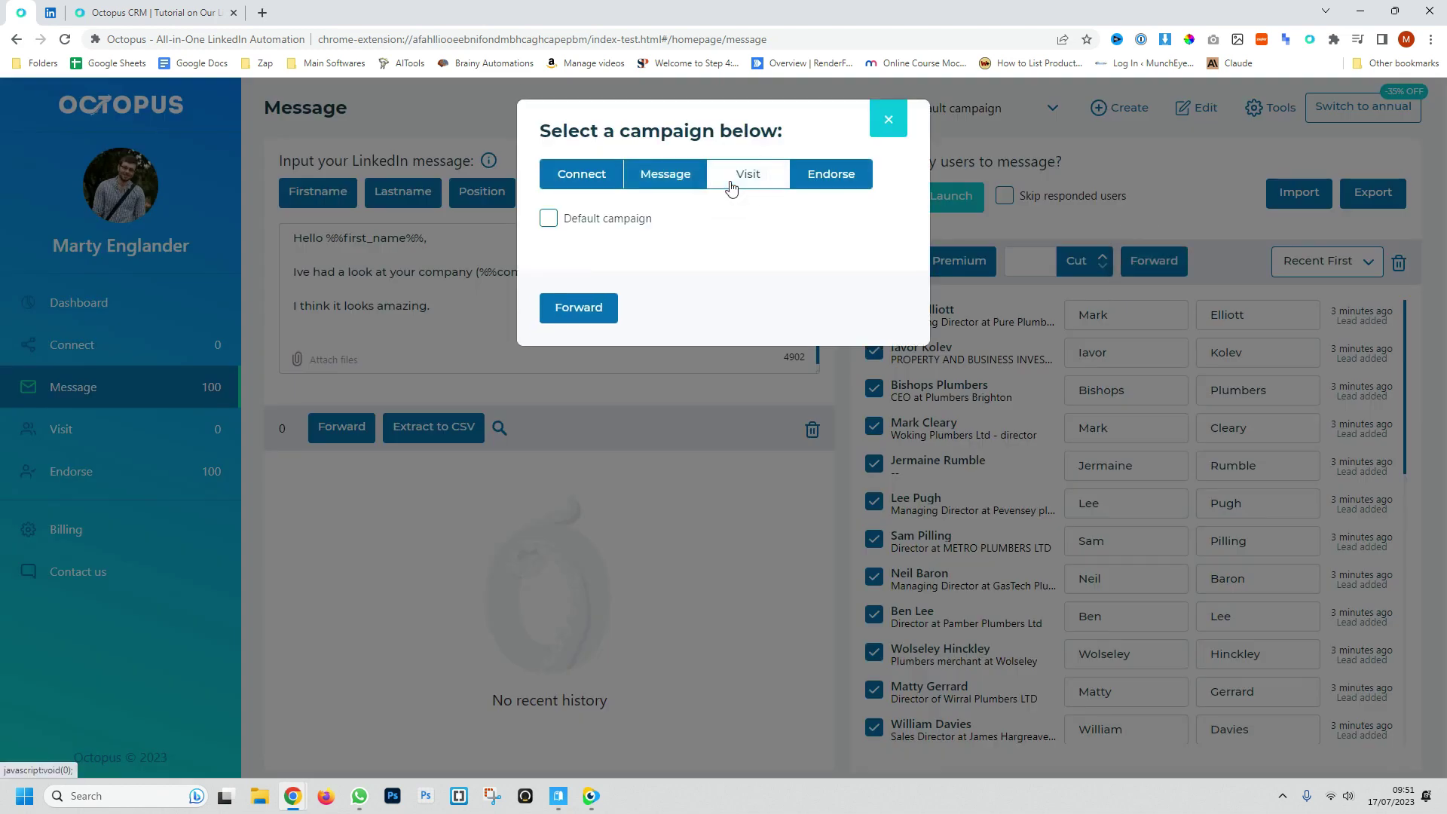
{"action": "left_click", "coordinate": [594, 310]}
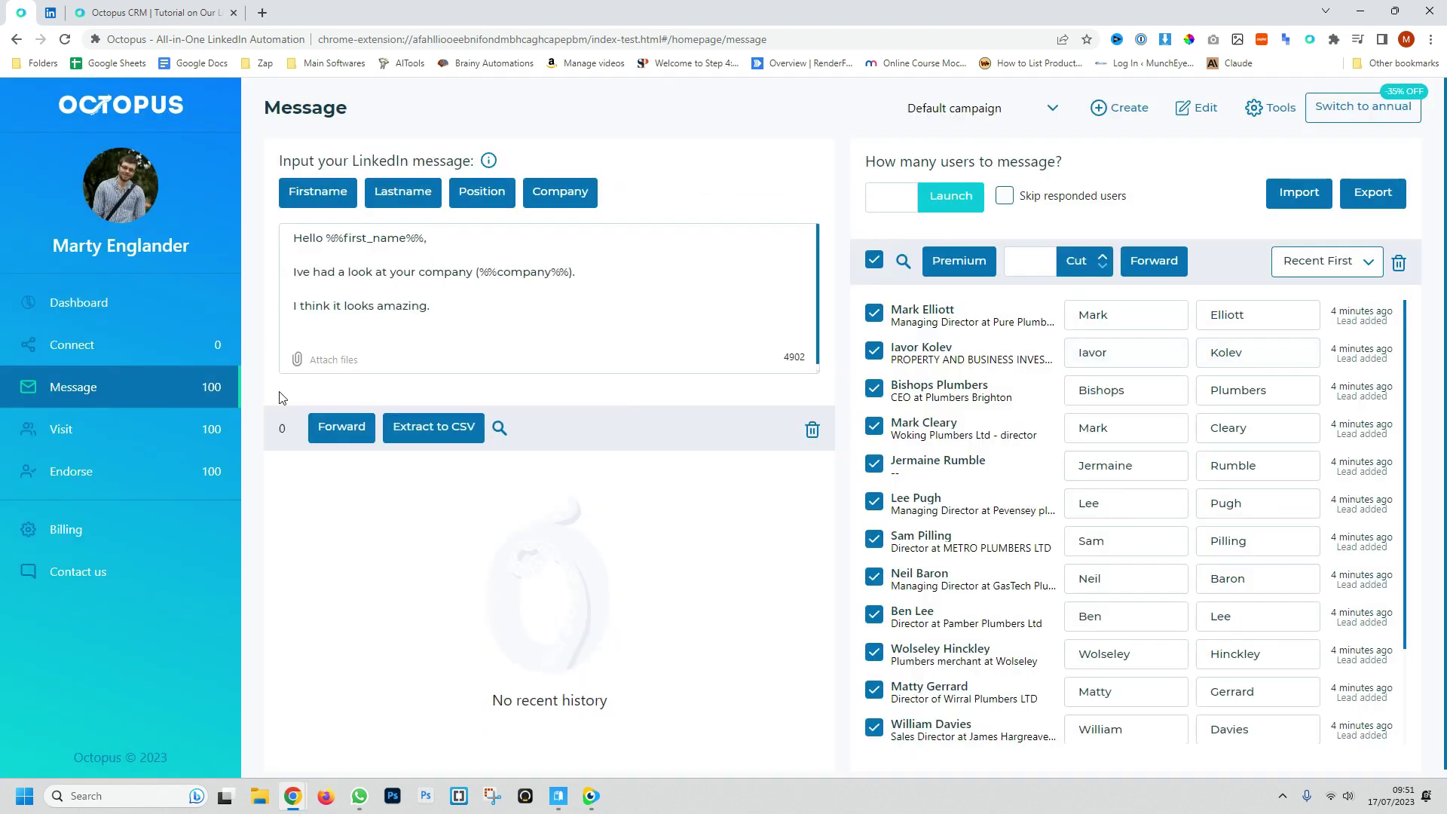
{"action": "left_click", "coordinate": [159, 429]}
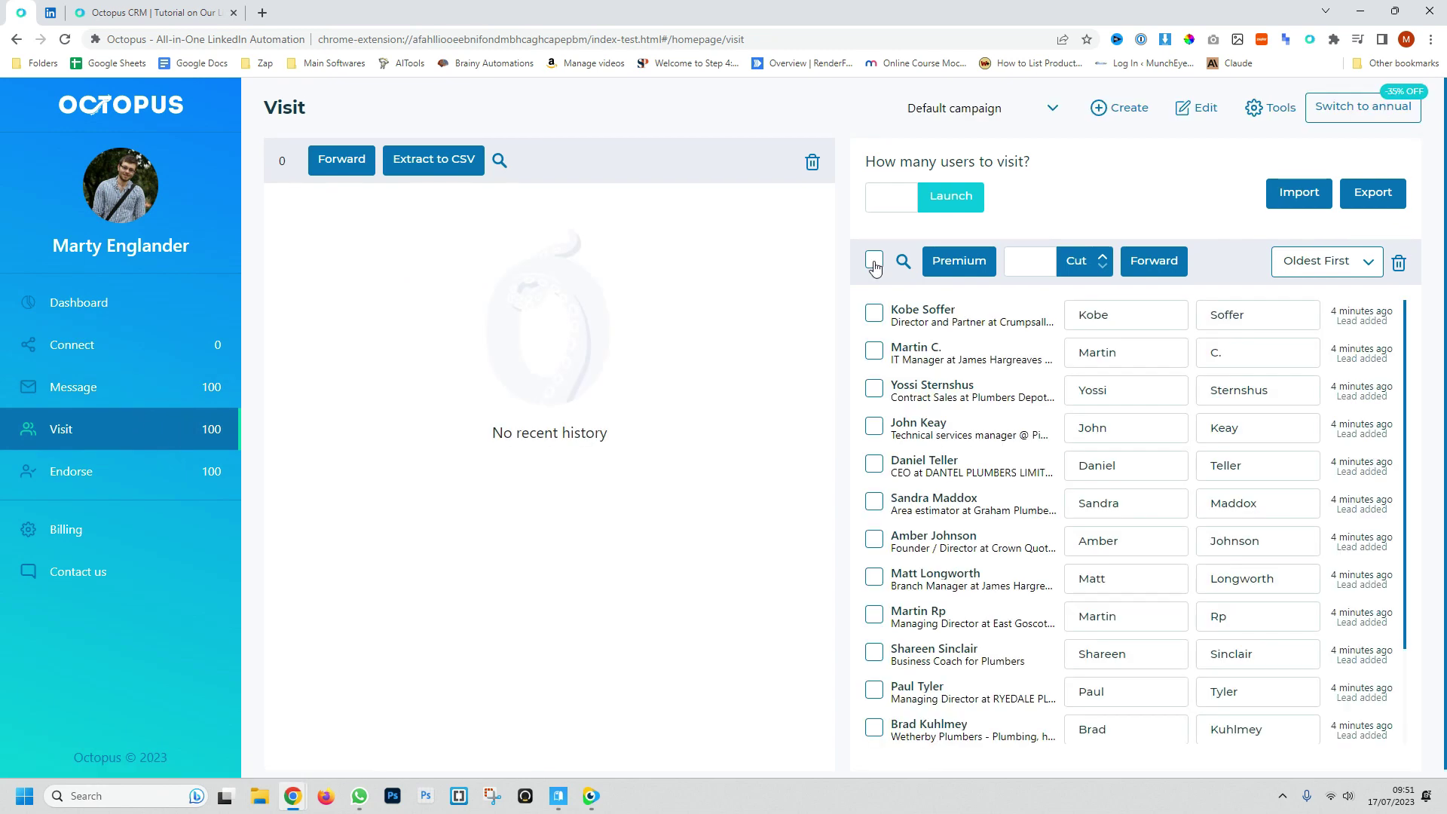
Forward all Visit leads to the Plumbers Endorse campaign and view its 100-lead list
{"action": "left_click", "coordinate": [874, 260]}
{"action": "left_click", "coordinate": [874, 261]}
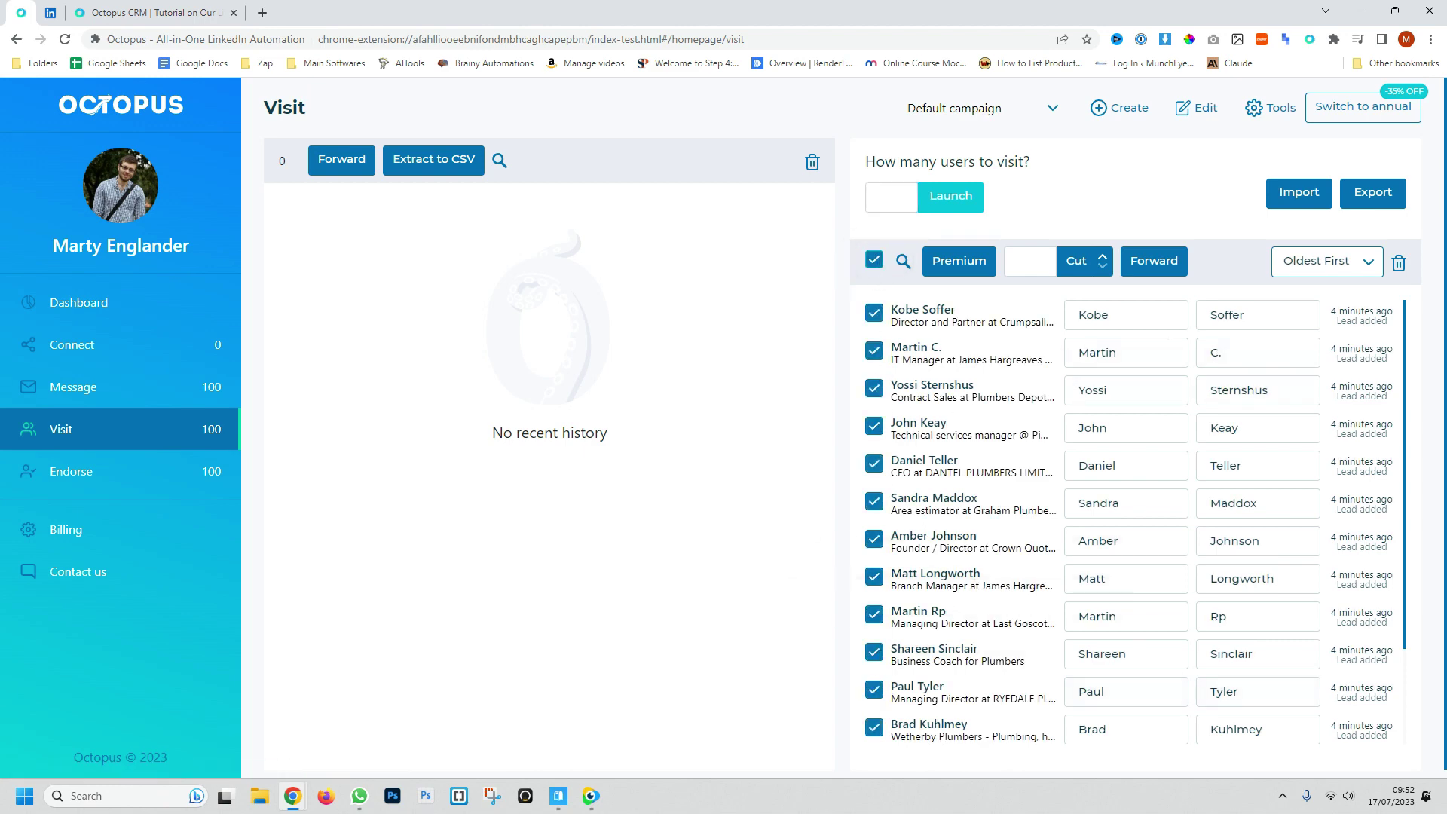
{"action": "left_click", "coordinate": [1154, 260]}
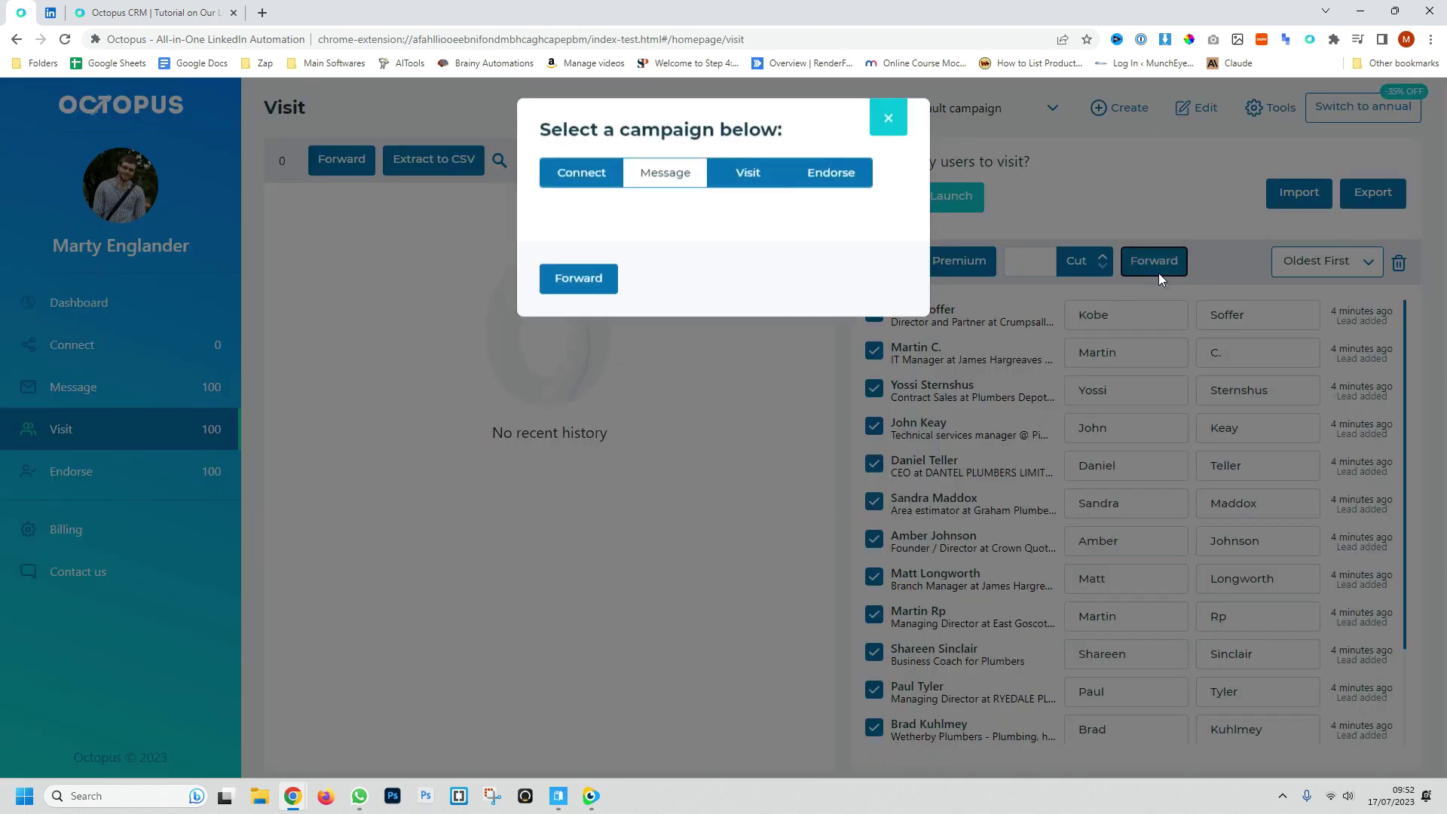
{"action": "left_click", "coordinate": [823, 173]}
{"action": "left_click", "coordinate": [549, 256]}
{"action": "left_click", "coordinate": [601, 355]}
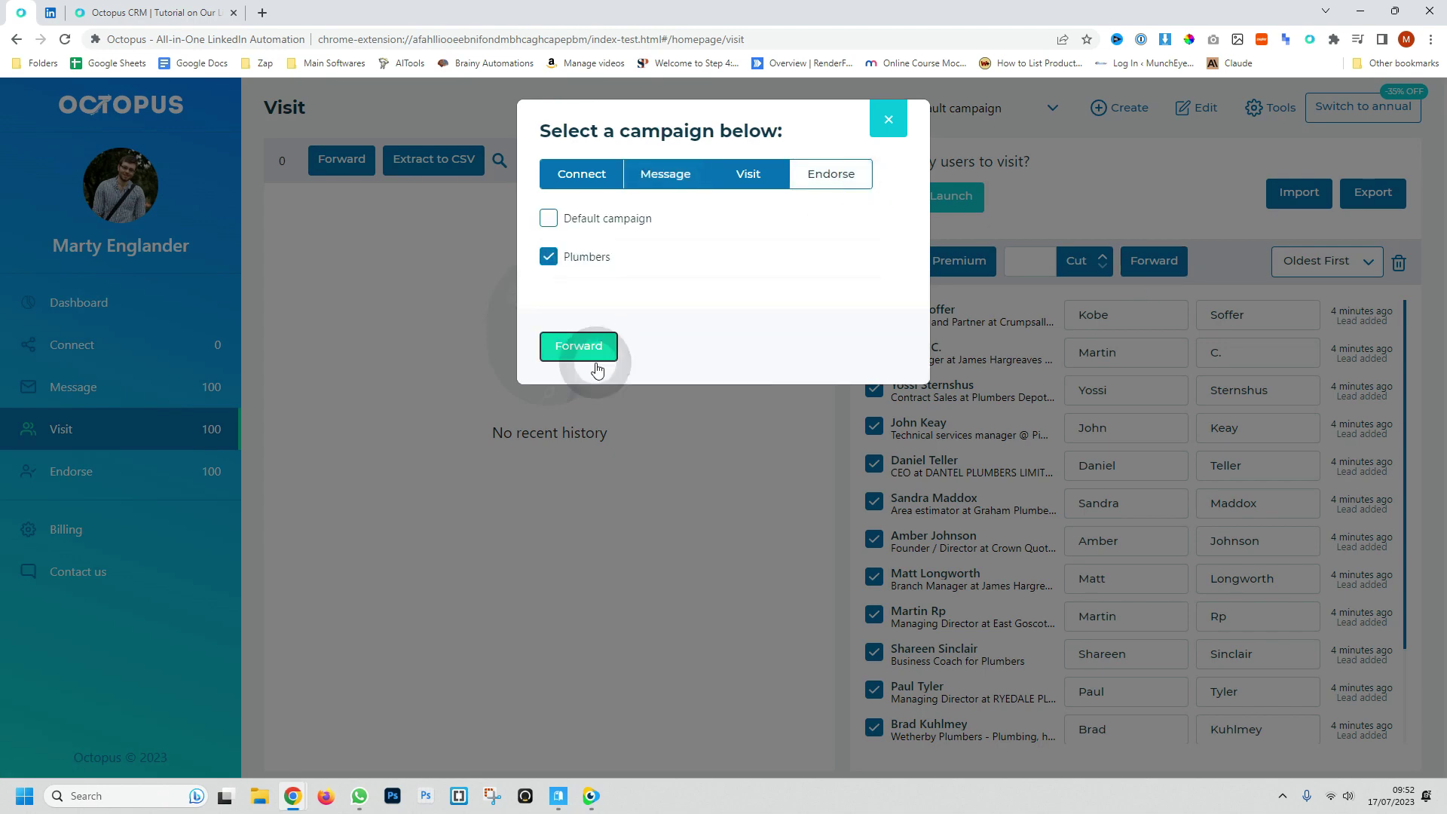
{"action": "left_click", "coordinate": [168, 475]}
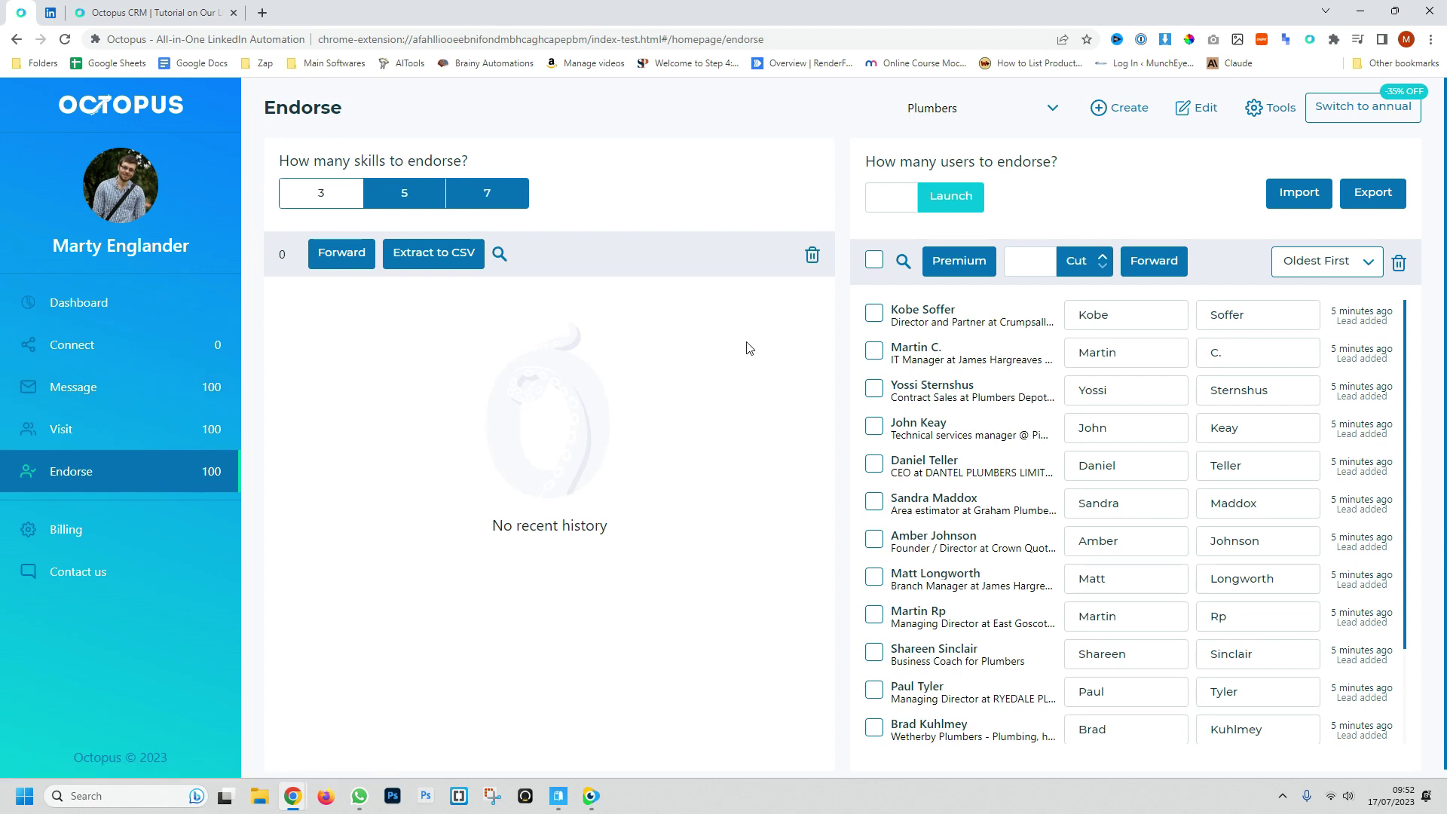
{"action": "left_click", "coordinate": [874, 313]}
{"action": "left_click", "coordinate": [874, 351]}
{"action": "left_click", "coordinate": [874, 388]}
{"action": "left_click", "coordinate": [874, 426]}
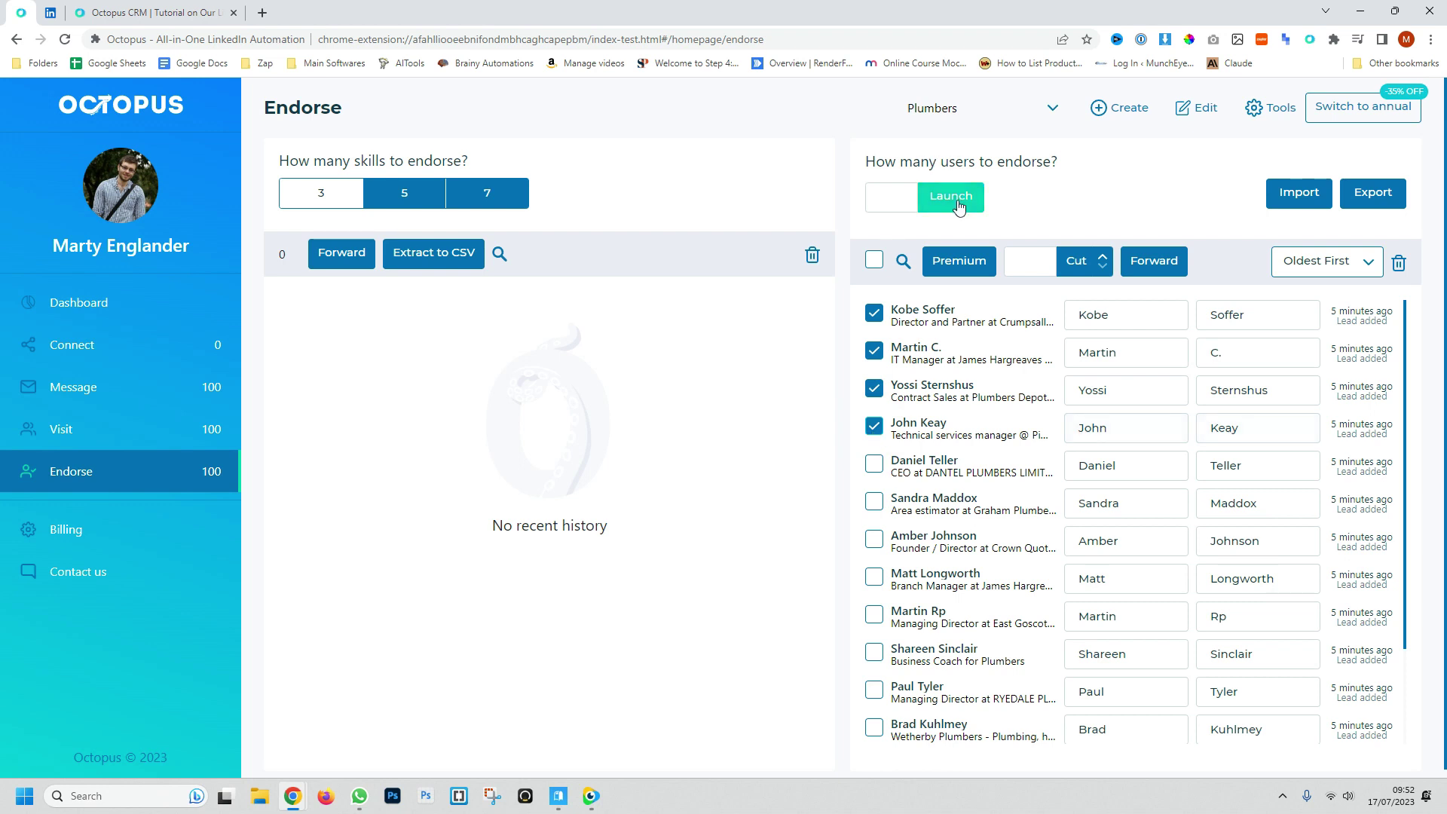
{"action": "left_click", "coordinate": [422, 197]}
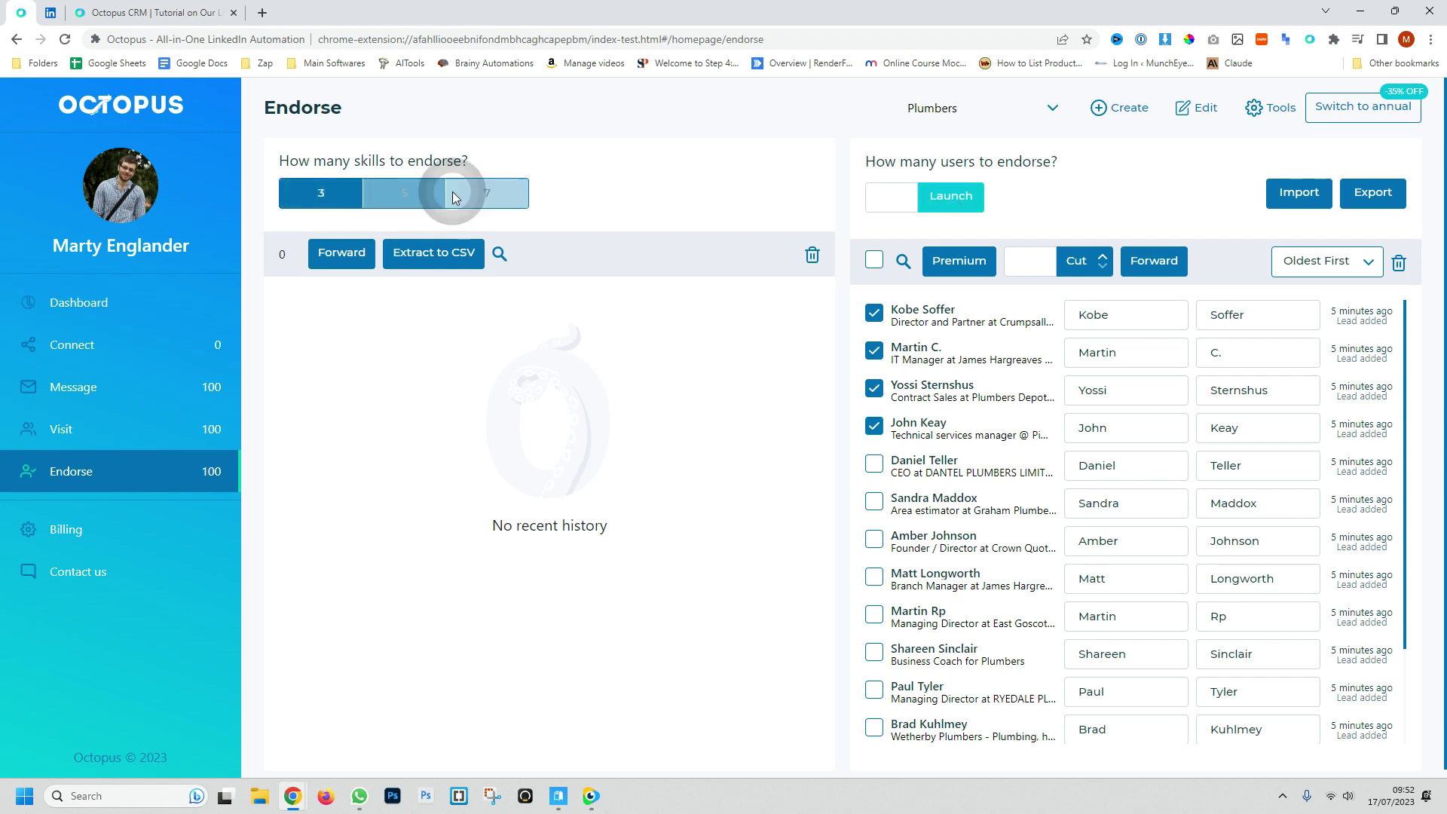
{"action": "left_click", "coordinate": [483, 195]}
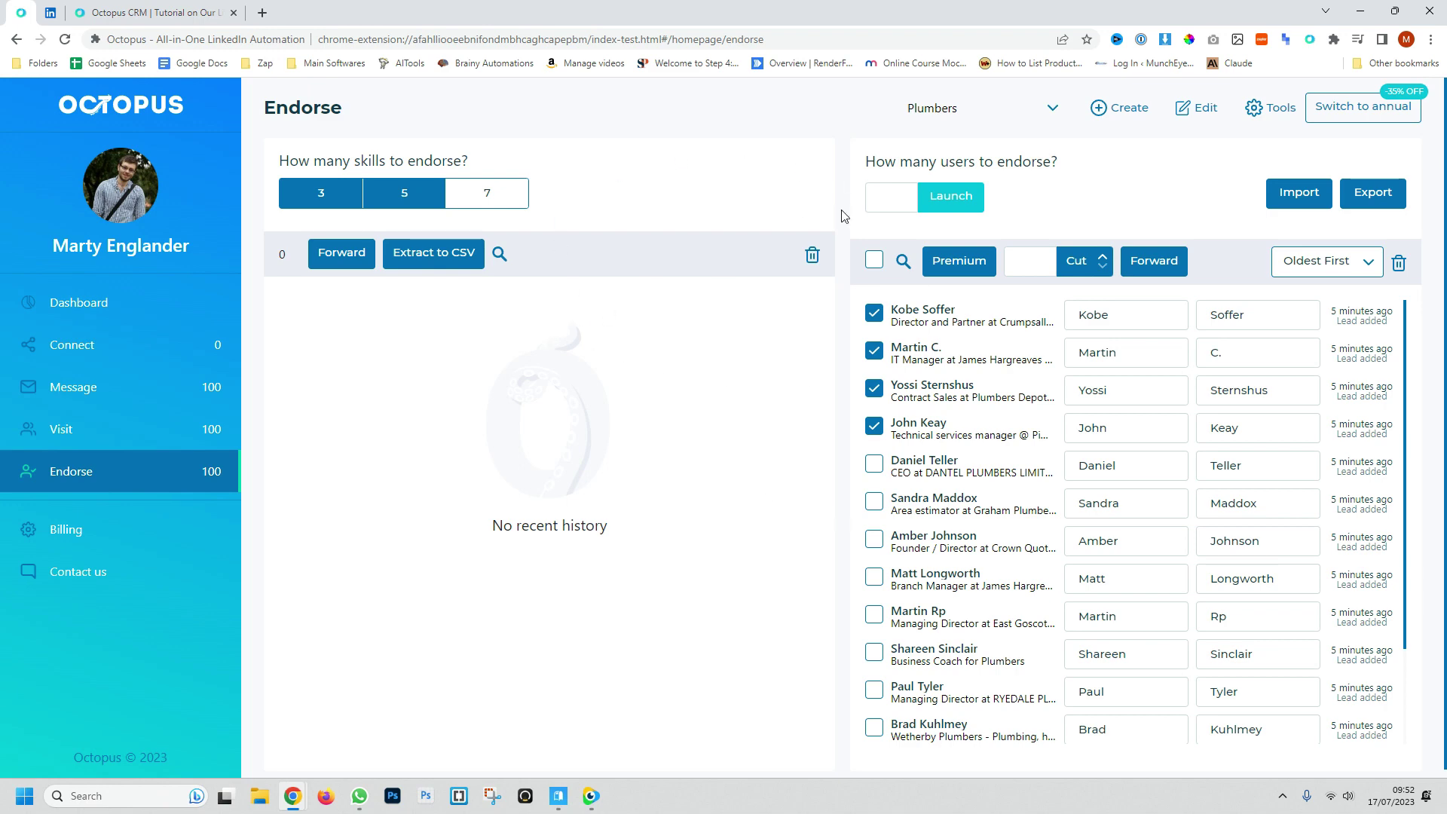
In the Plumbers campaign settings, choose Endorse as the linked campaign
{"action": "left_click", "coordinate": [1263, 119]}
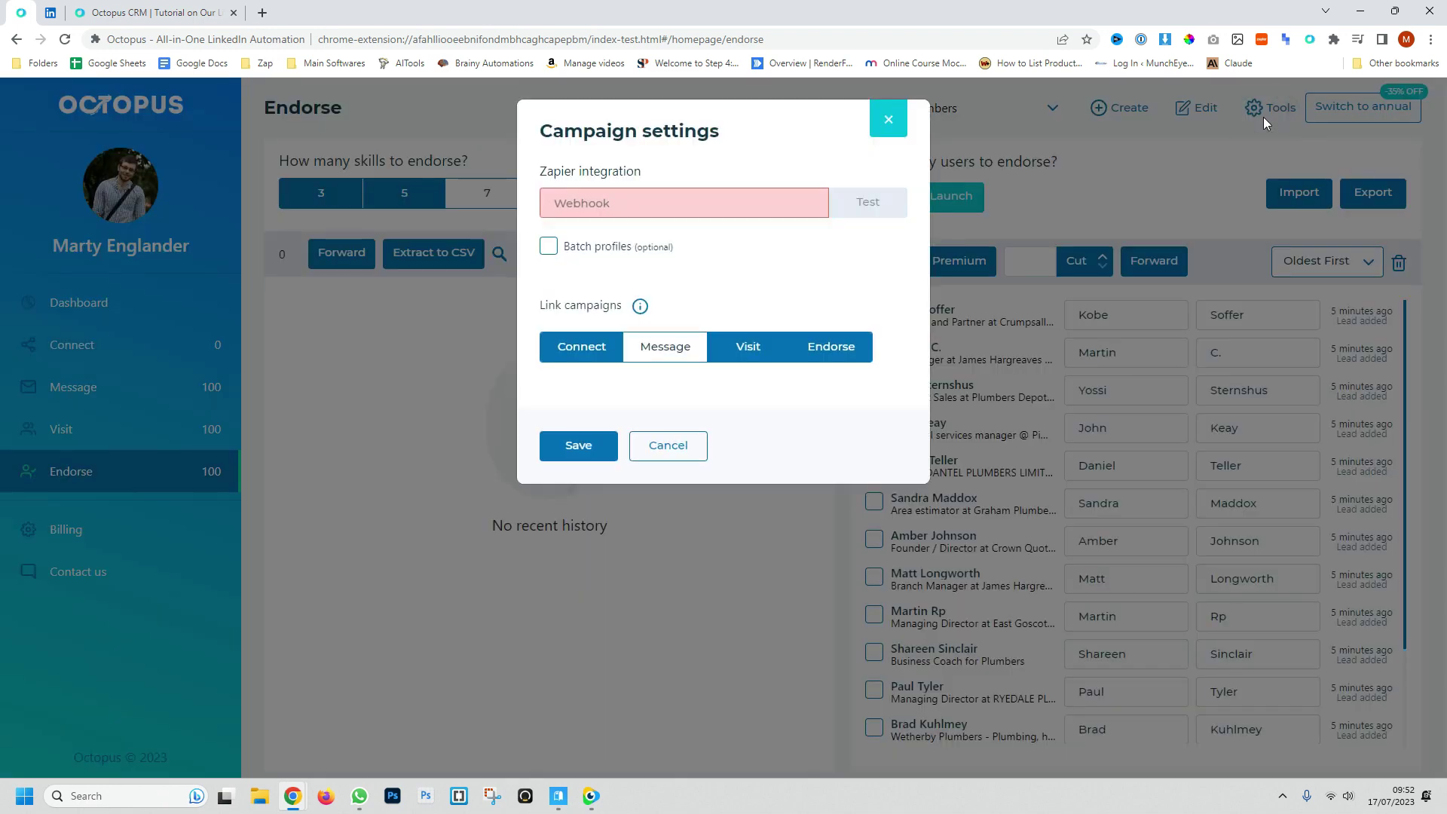
{"action": "triple_click", "coordinate": [584, 178]}
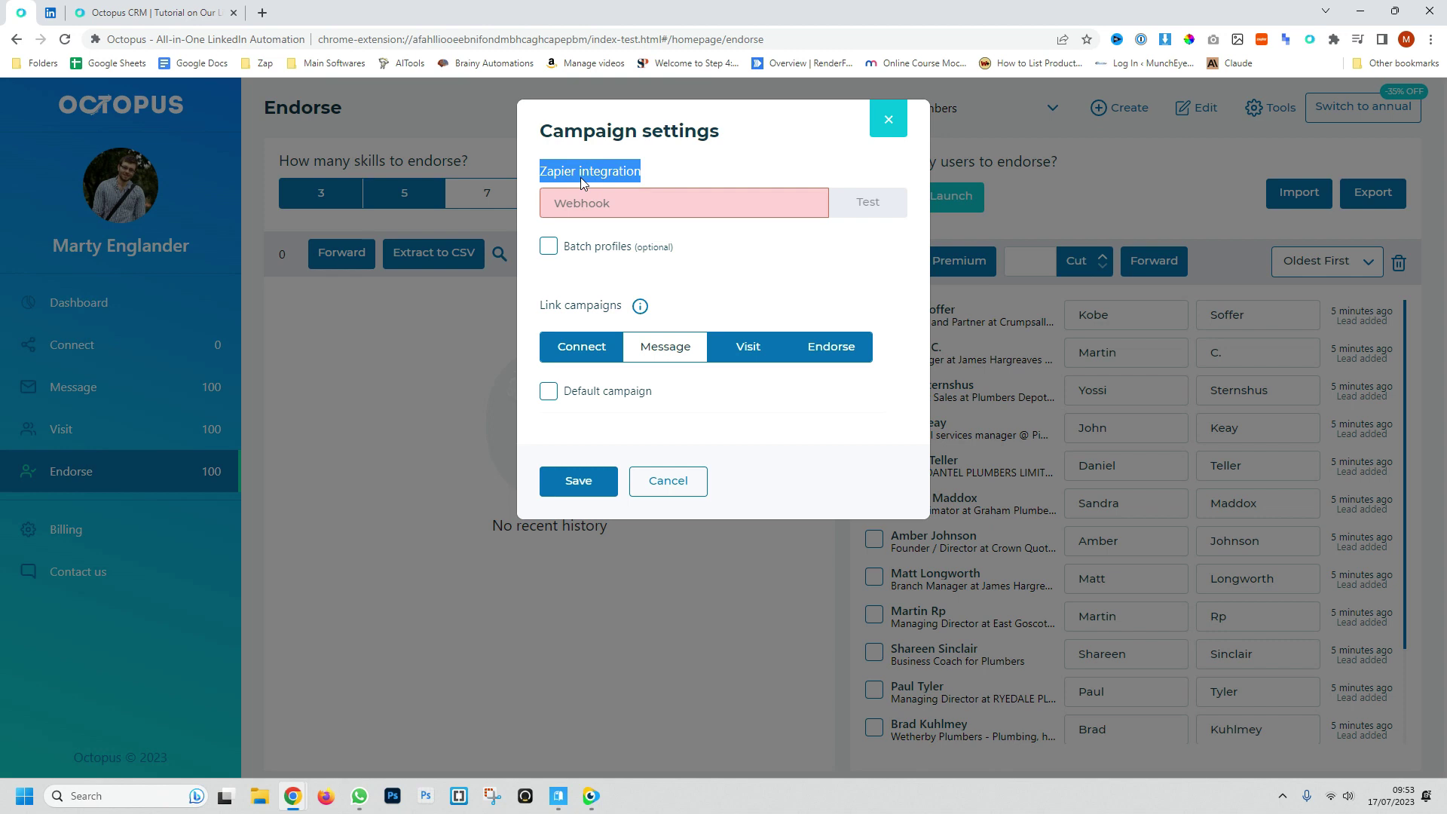
{"action": "left_click", "coordinate": [665, 346]}
{"action": "left_click", "coordinate": [824, 354]}
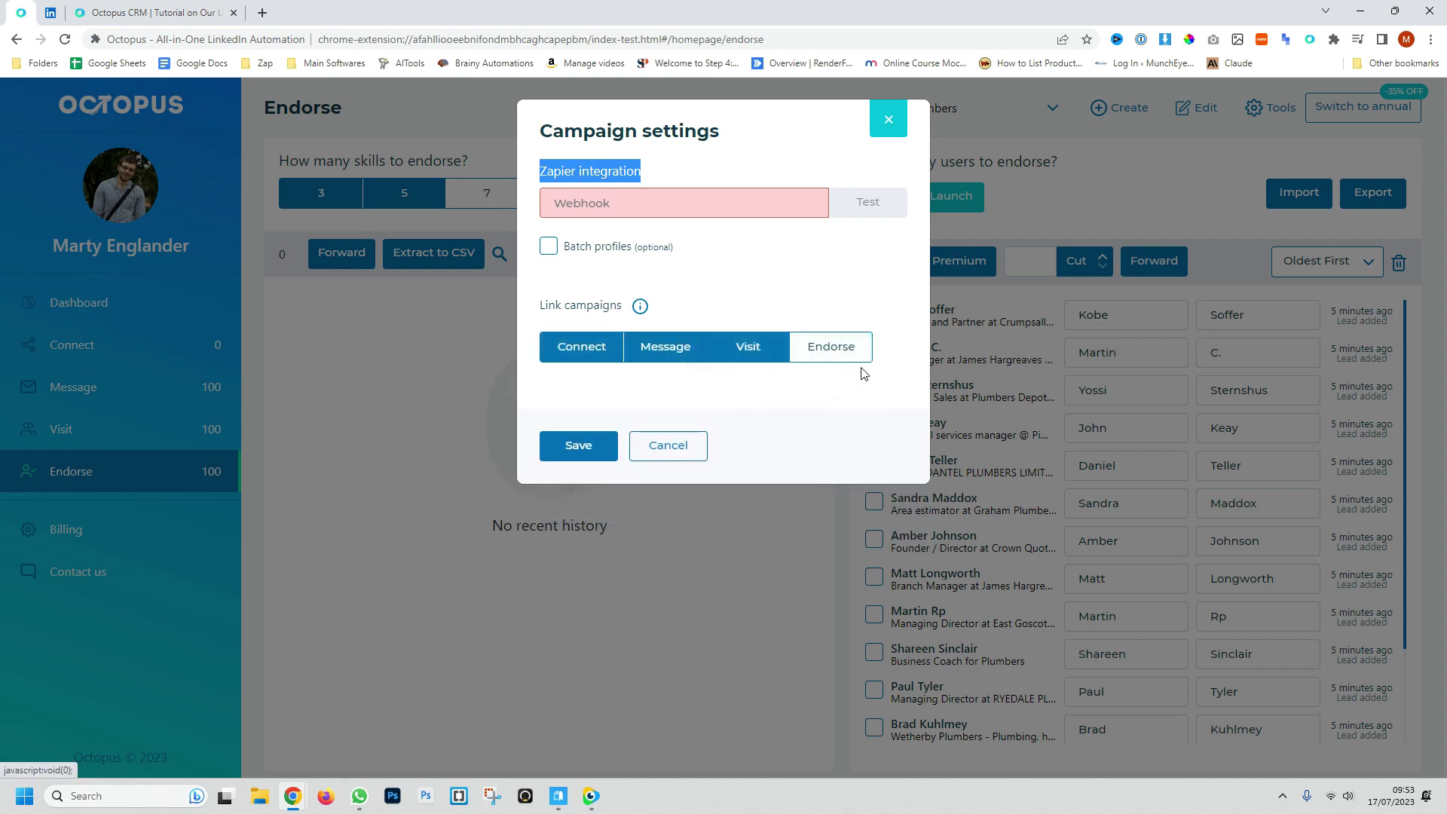